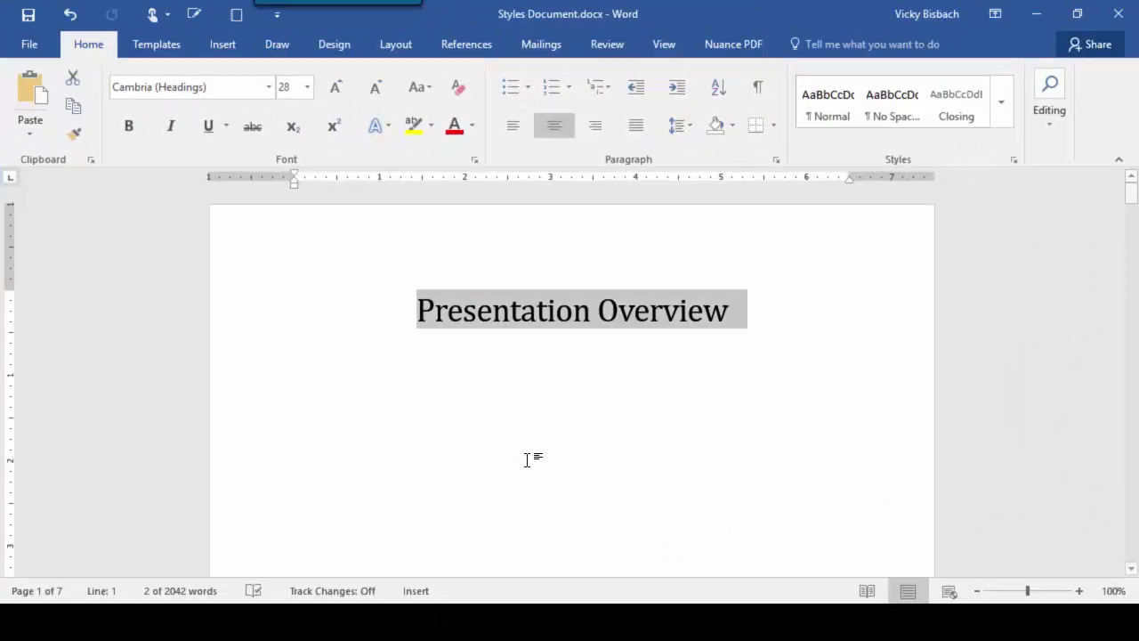
Turn on Show/Hide ¶ to reveal paragraph marks and the page break under the title.
click(759, 86)
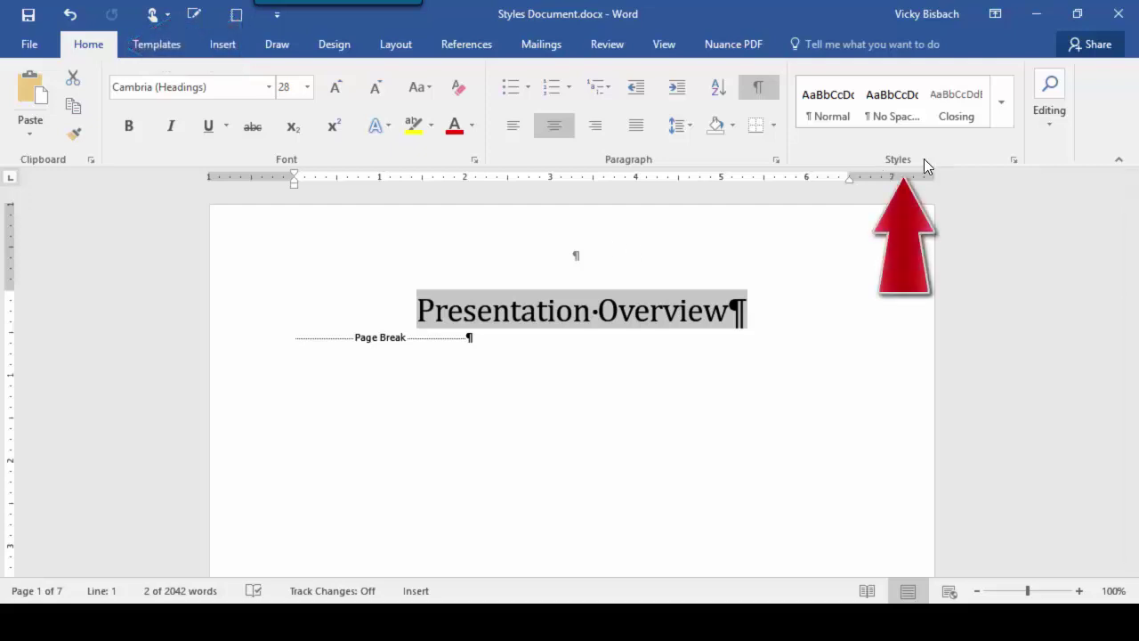
Open the Styles pane, float it over the document, then dock it back on the right.
click(1014, 160)
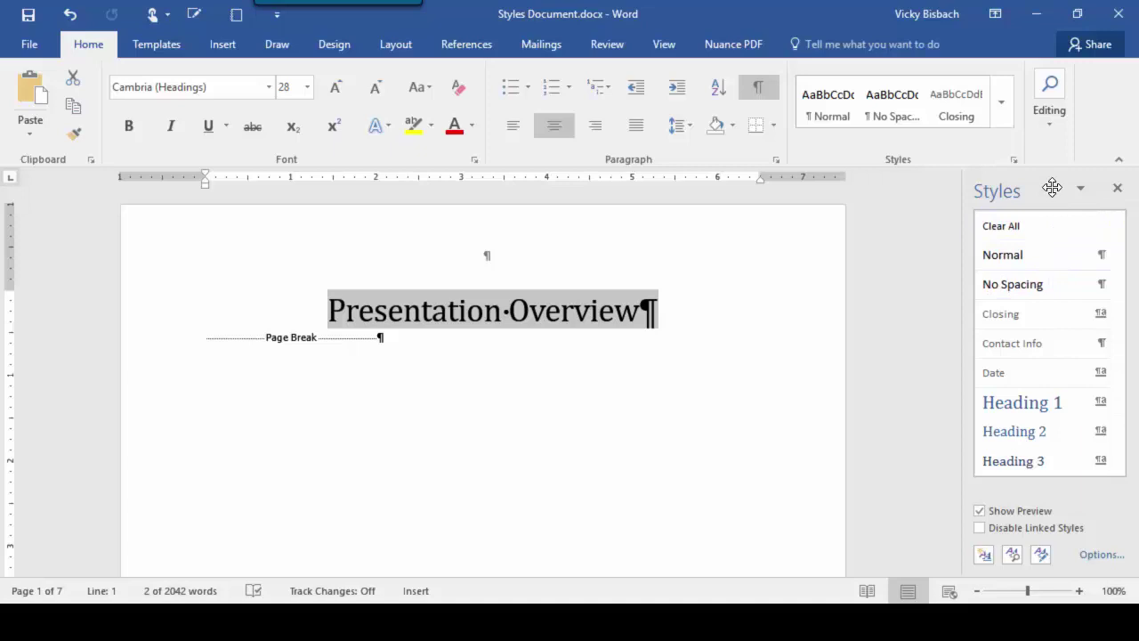
drag(1052, 186, 878, 198)
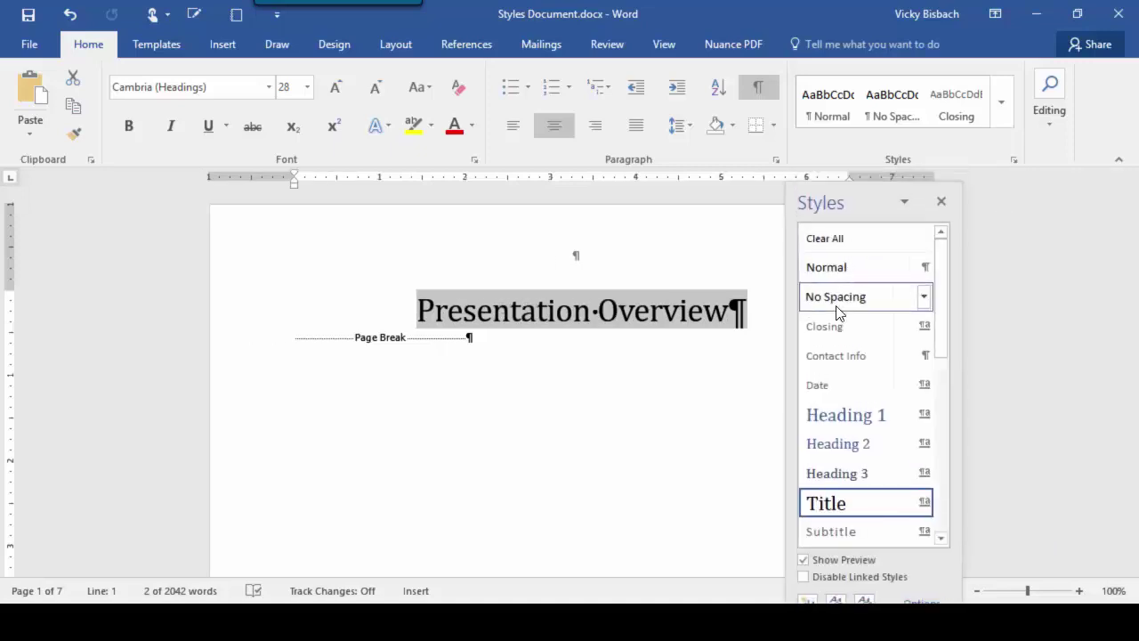
double_click(865, 194)
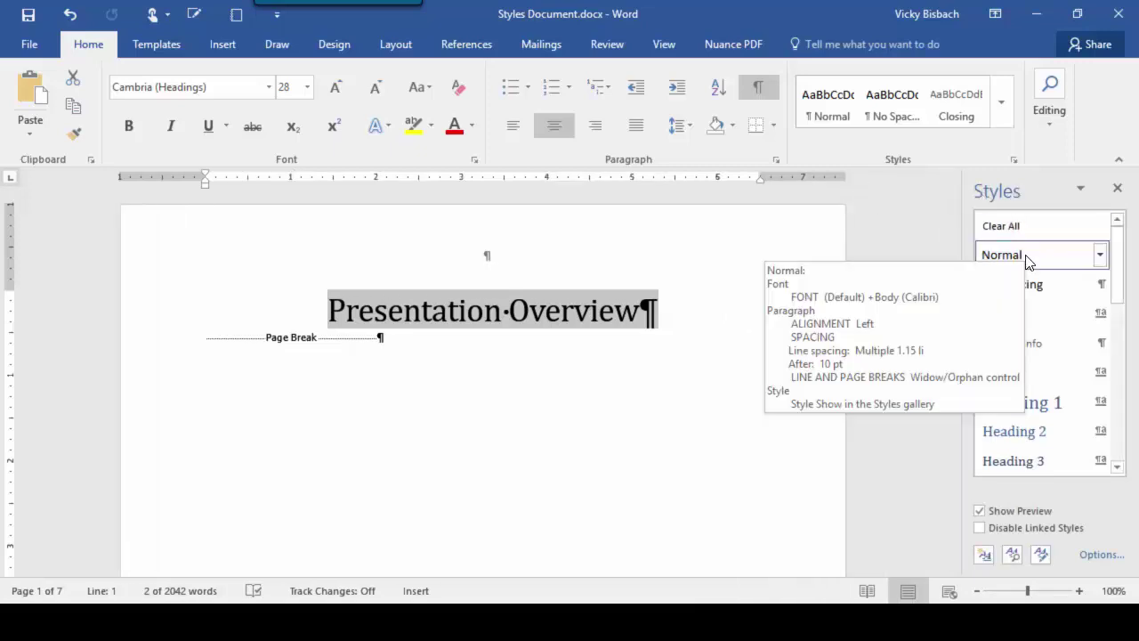
Scroll through the style list and turn off Show Preview so styles show as plain names.
scroll(1026, 338, down, 5)
scroll(1029, 444, down, 1)
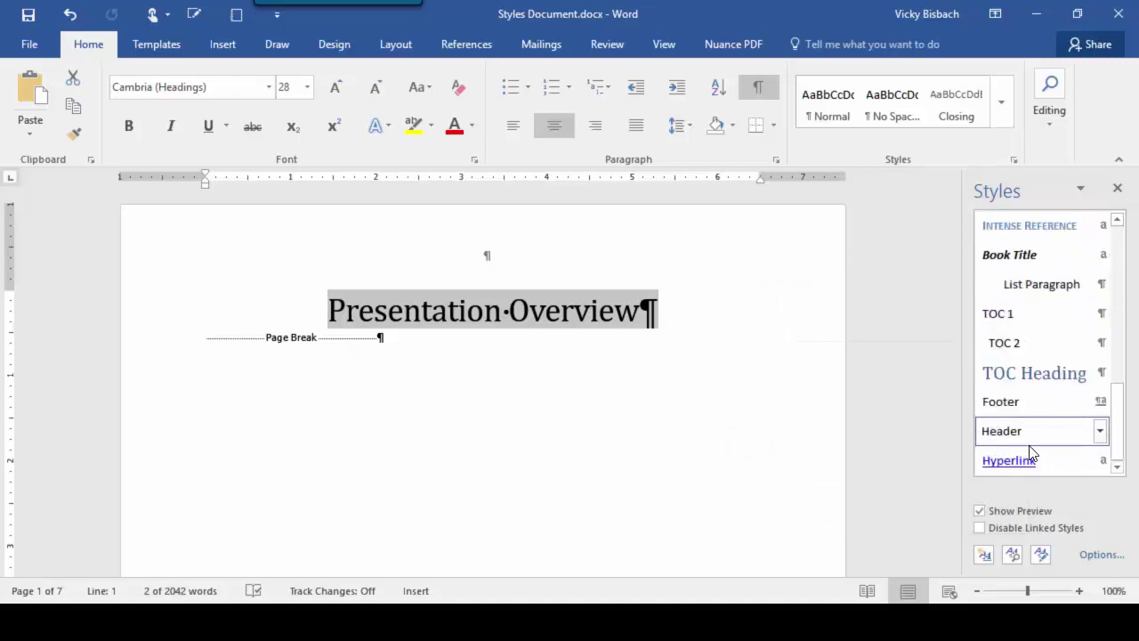
scroll(1024, 445, up, 6)
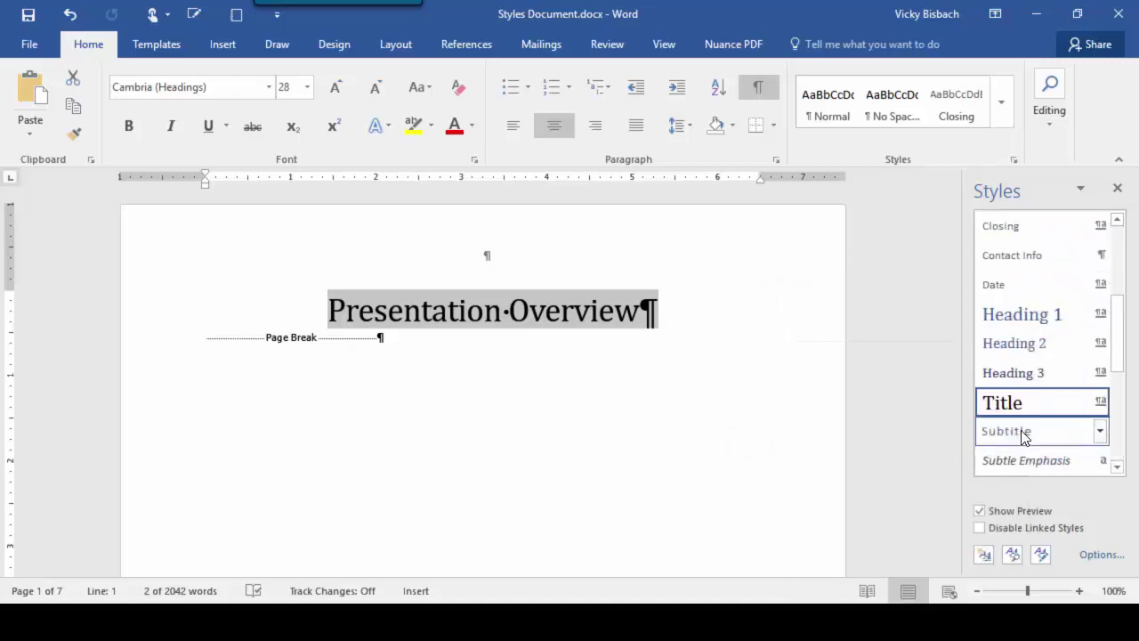
scroll(1023, 436, down, 1)
scroll(1023, 443, down, 3)
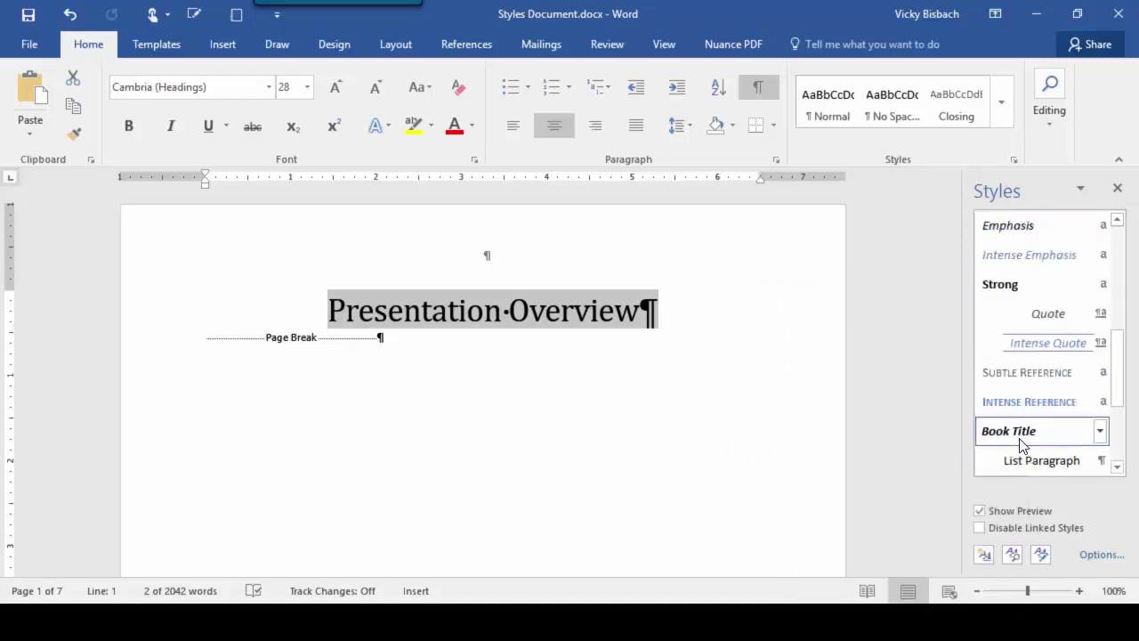
scroll(1021, 290, up, 3)
scroll(1021, 292, up, 1)
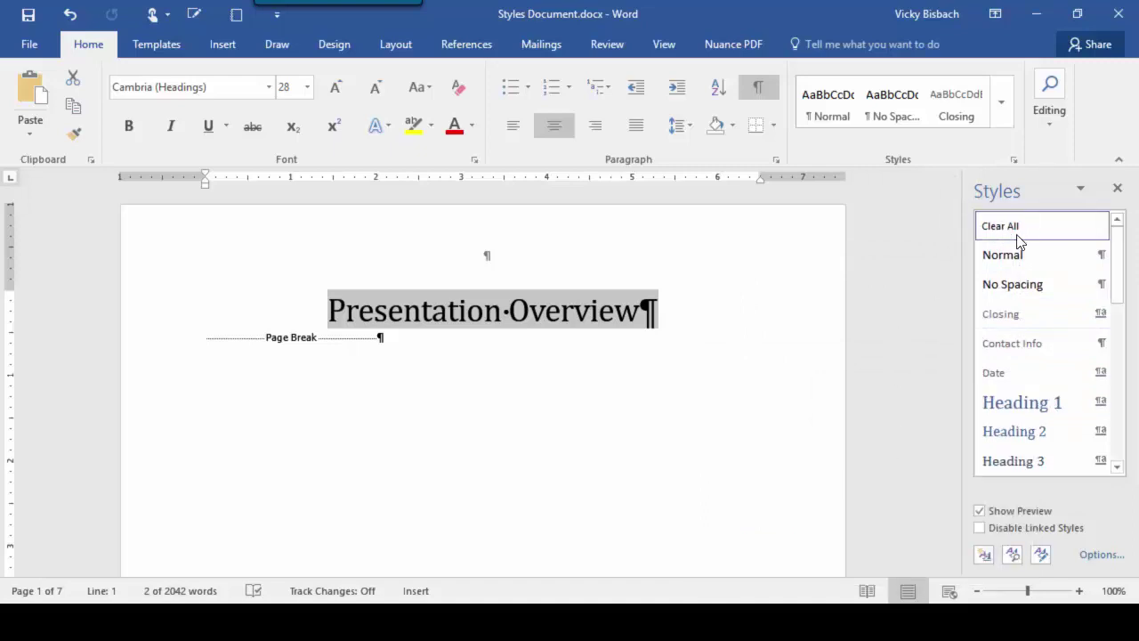
click(980, 513)
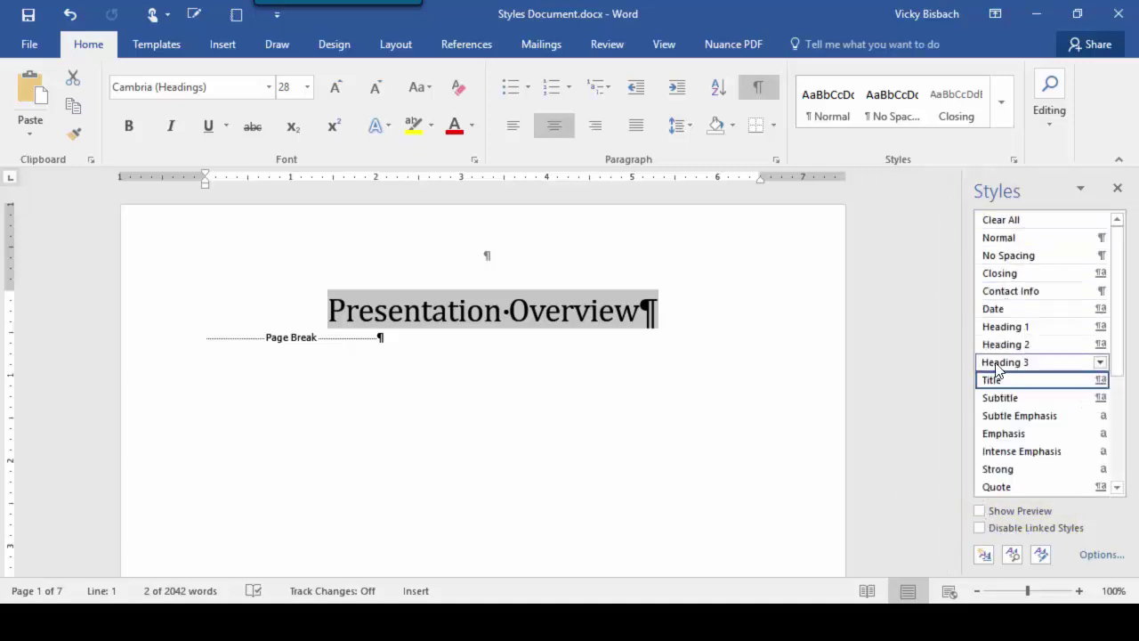
Re-enable Show Preview and apply the Intense Quote style to the 'Presentation Overview' title.
click(980, 511)
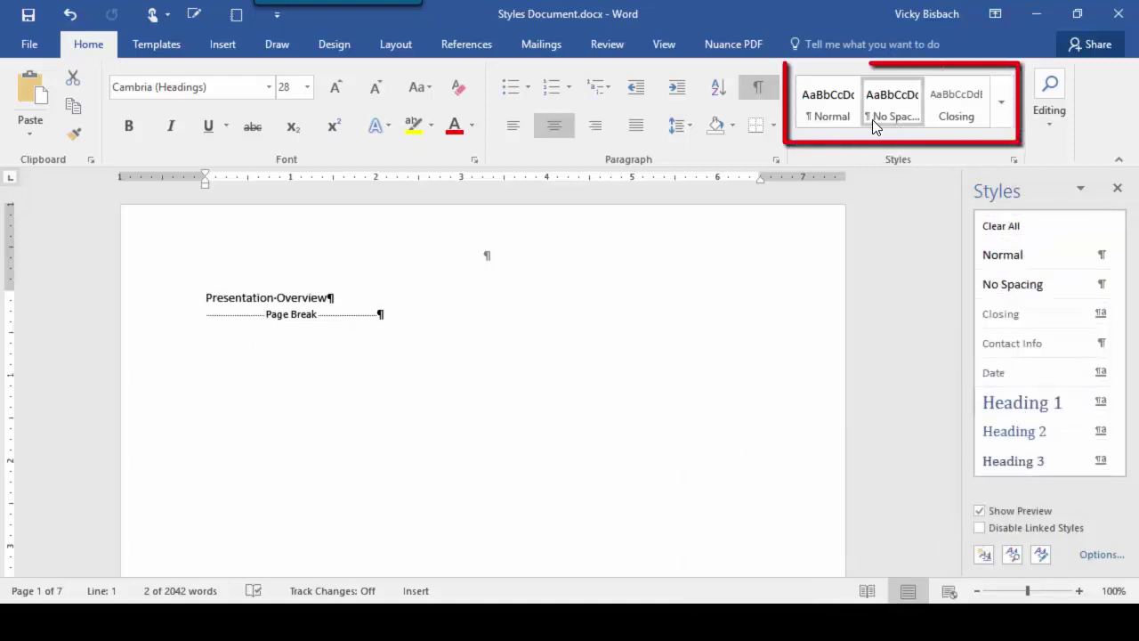
click(1003, 112)
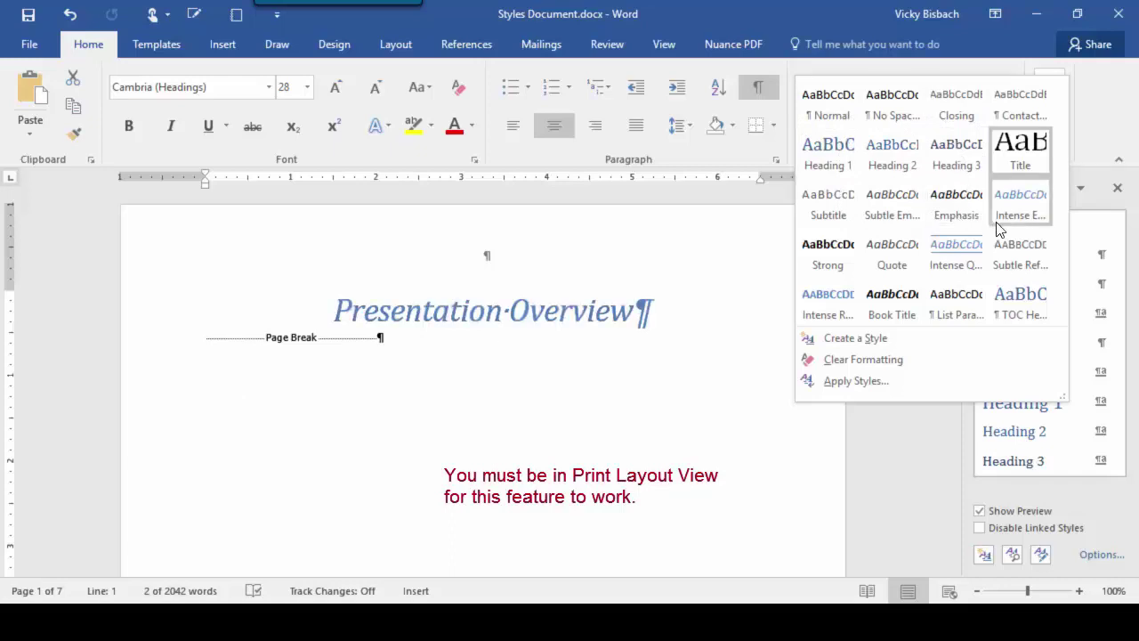
click(942, 263)
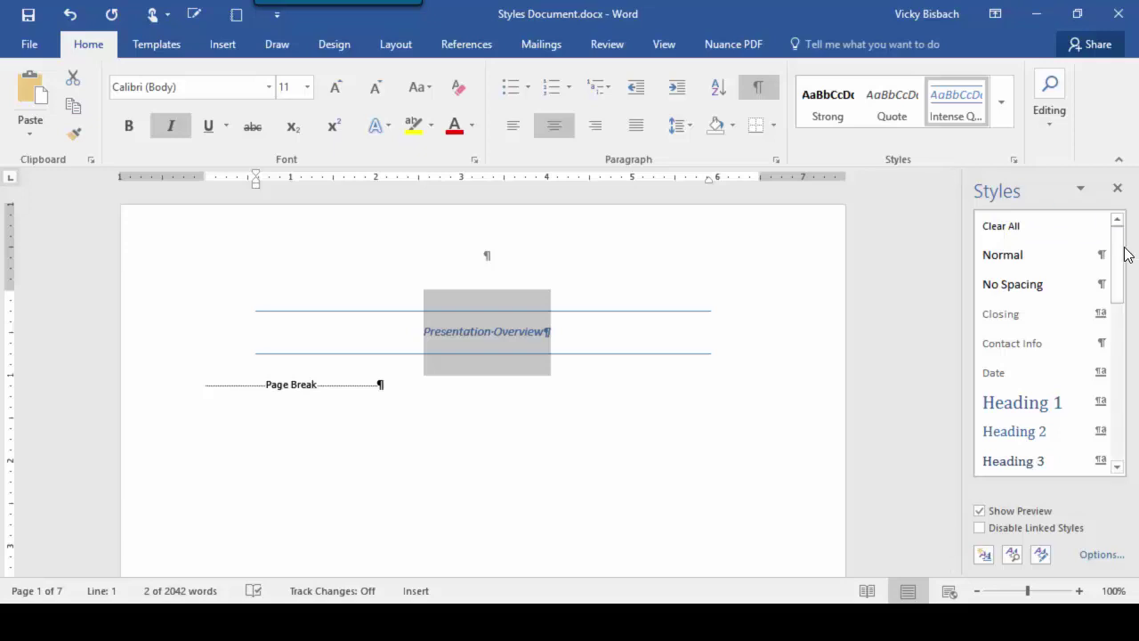
Add the Header style to the quick styles gallery and confirm it appears there.
drag(1112, 255, 1126, 451)
mouse_move(1010, 437)
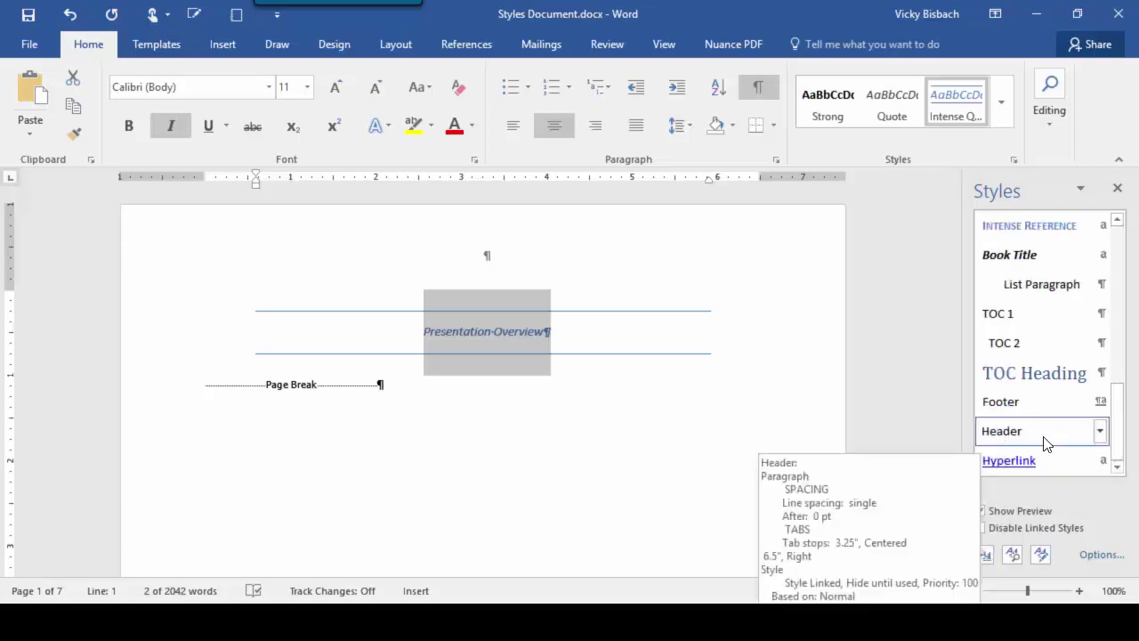
click(1101, 432)
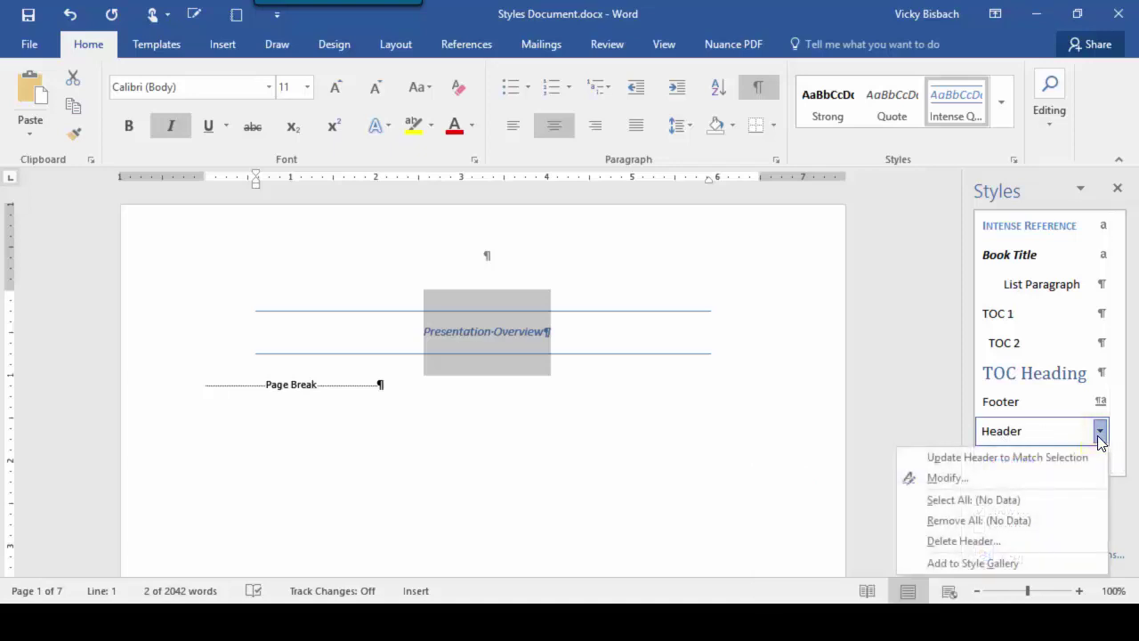
click(994, 562)
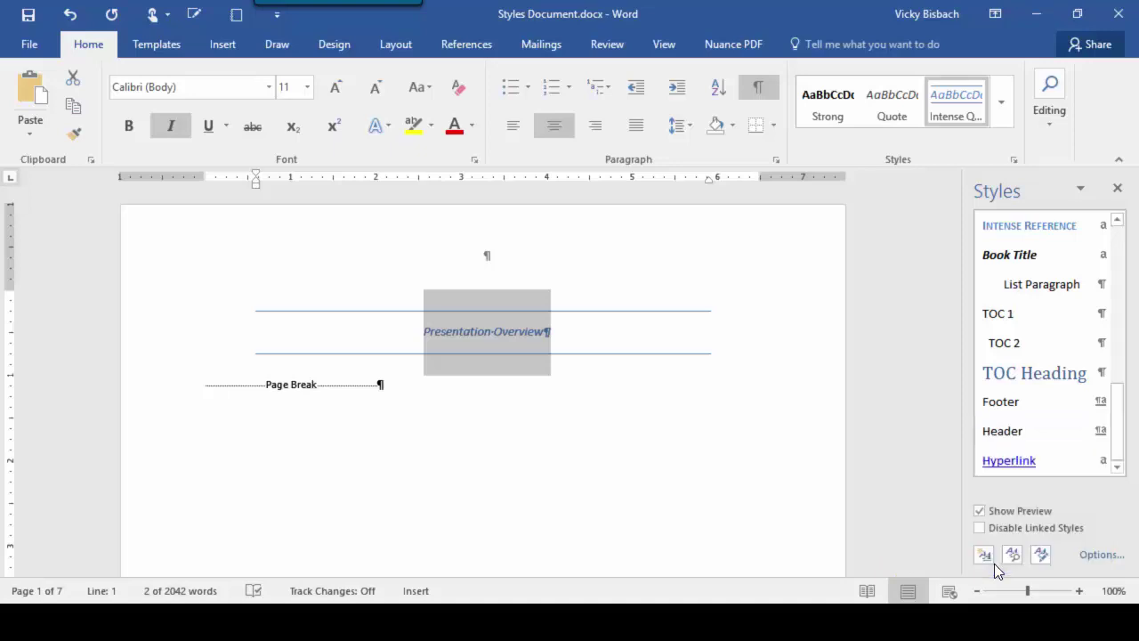
click(1002, 116)
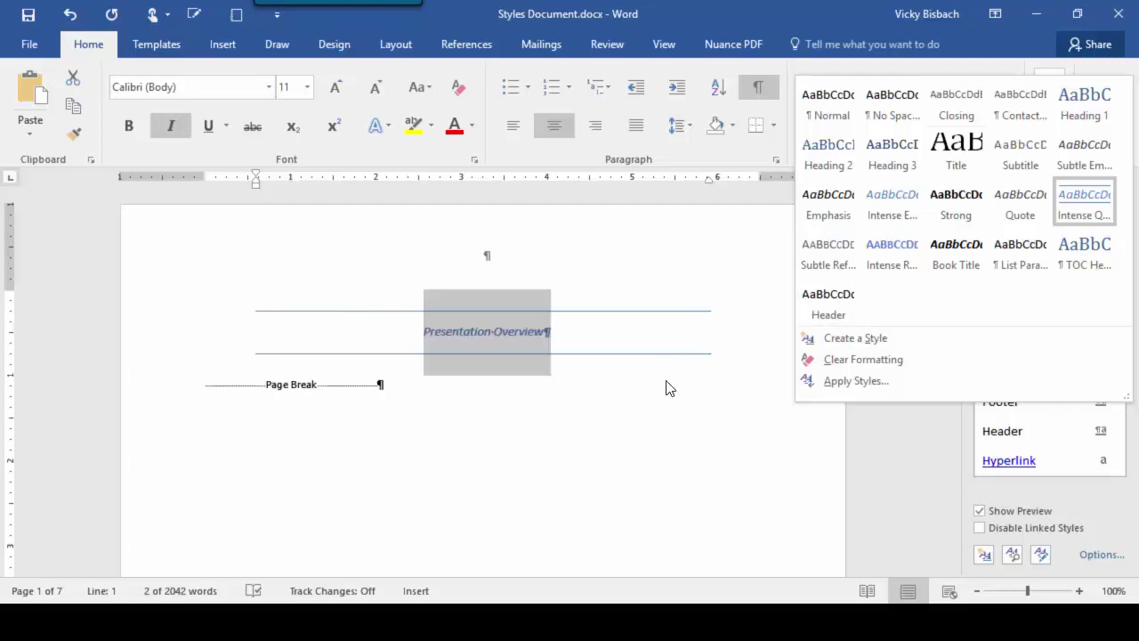
Remove the Closing style from the quick styles gallery, leaving the title's style unchanged.
right_click(968, 113)
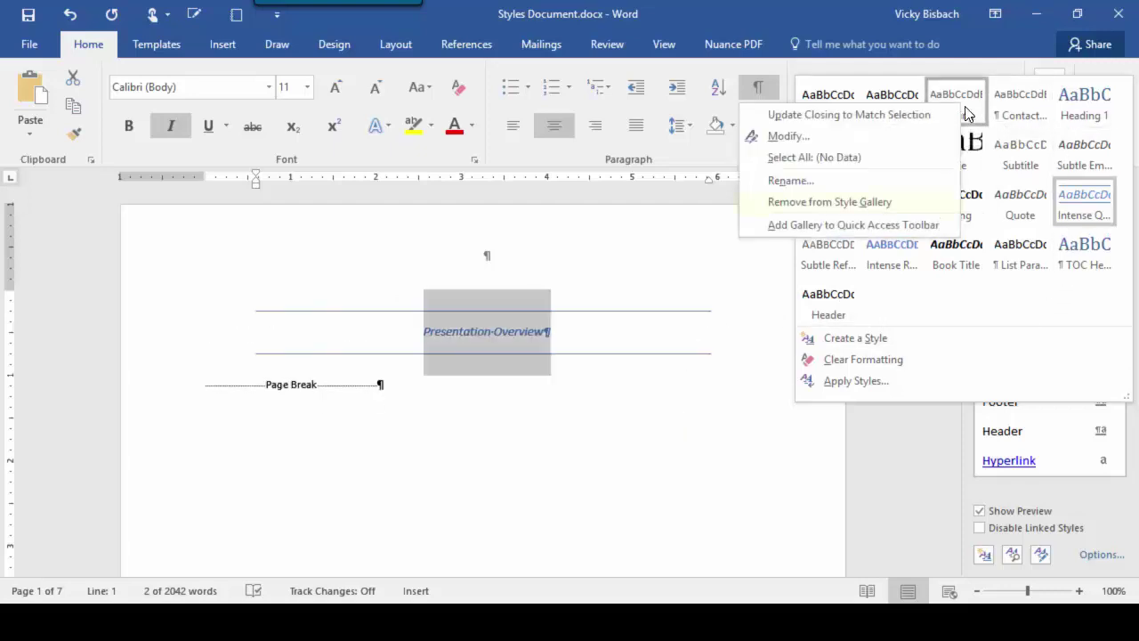
click(855, 202)
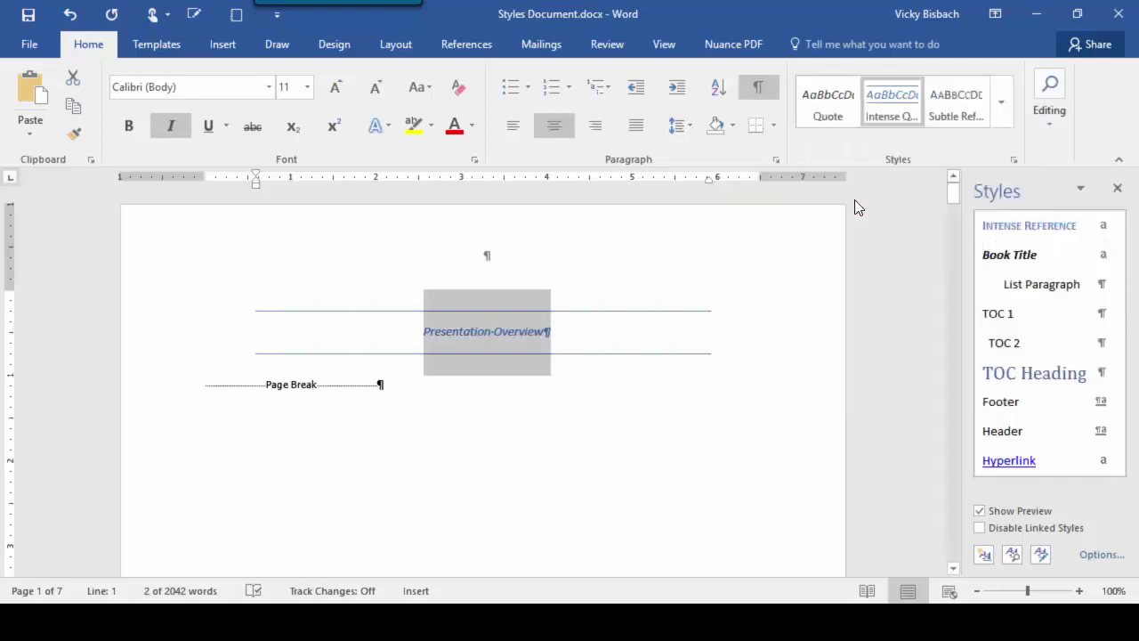
click(1003, 107)
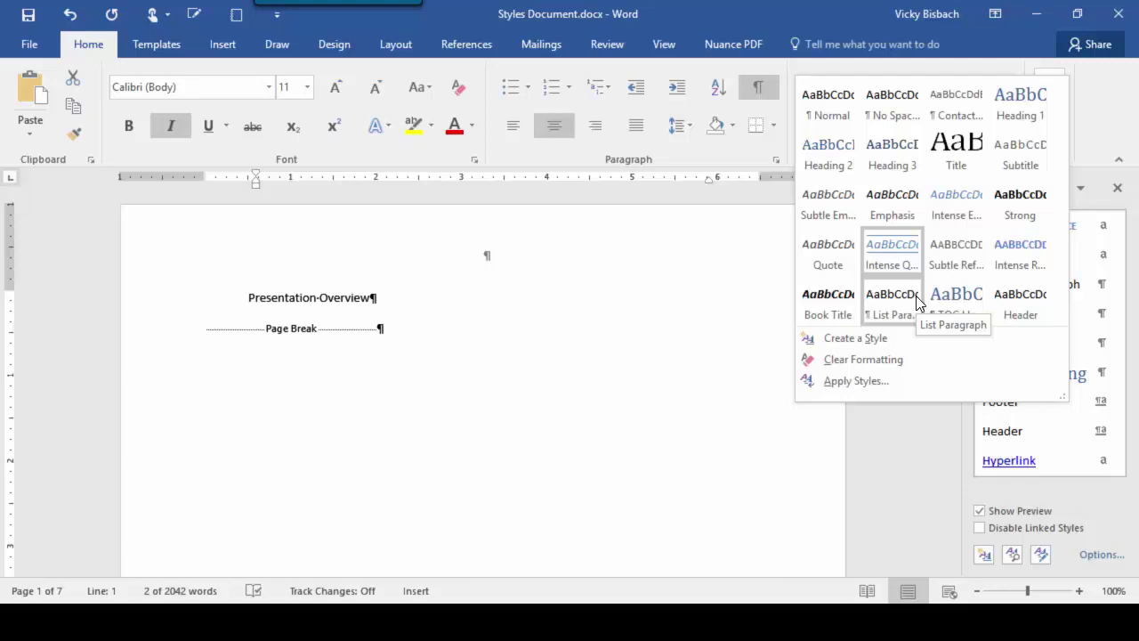
click(737, 482)
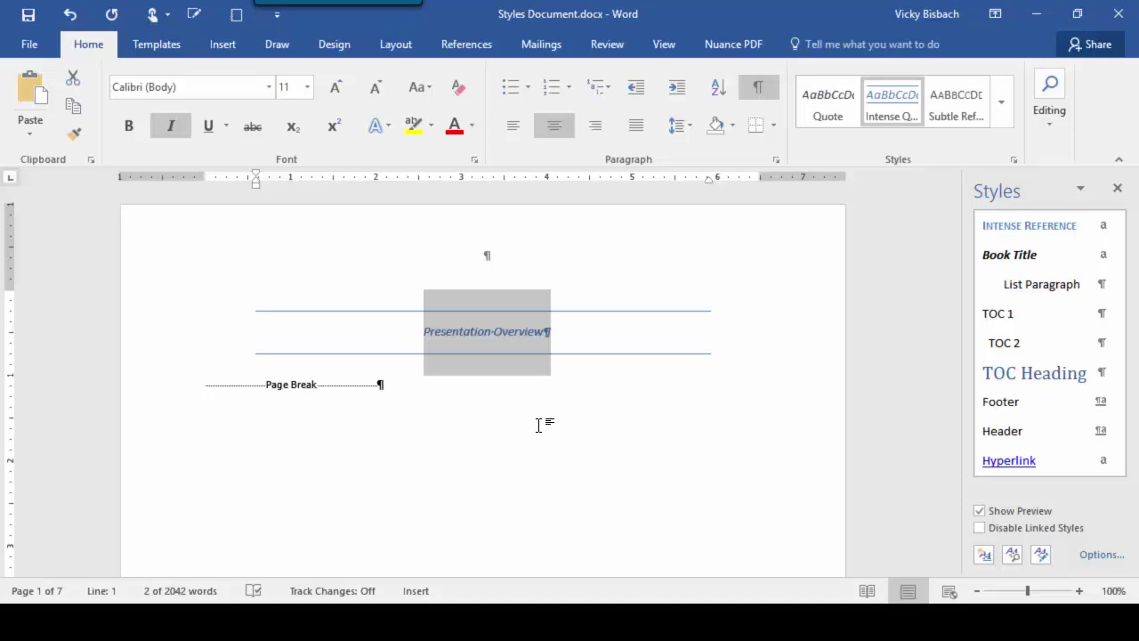
Scroll to page 3, check the Document Components 1 heading's style, and move to the next line.
scroll(539, 425, down, 10)
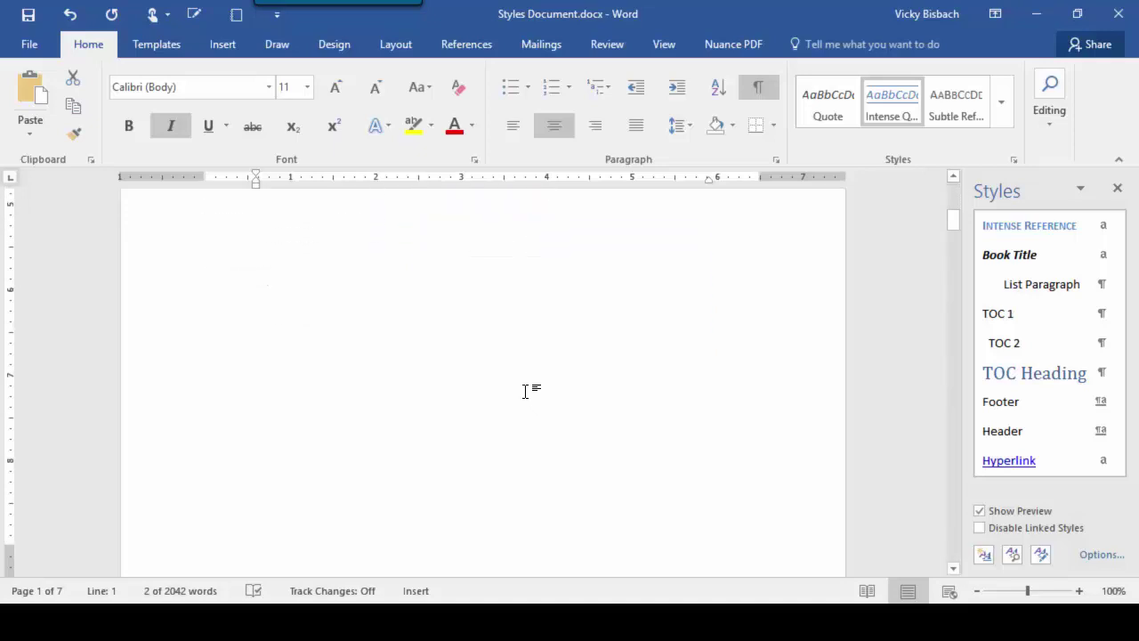
scroll(481, 372, down, 5)
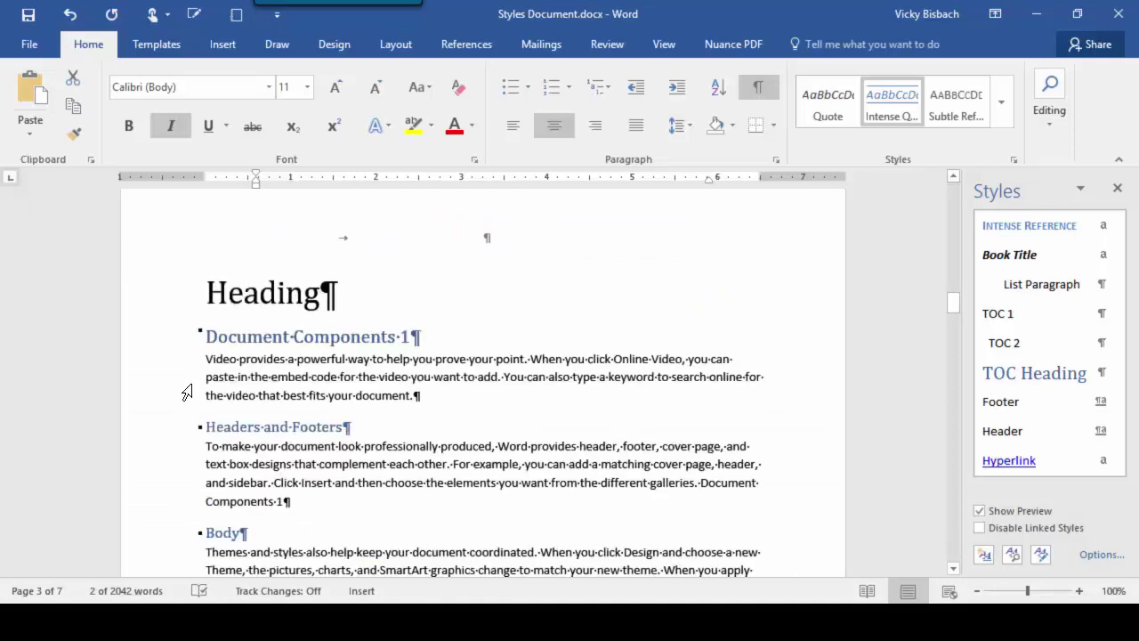
click(227, 338)
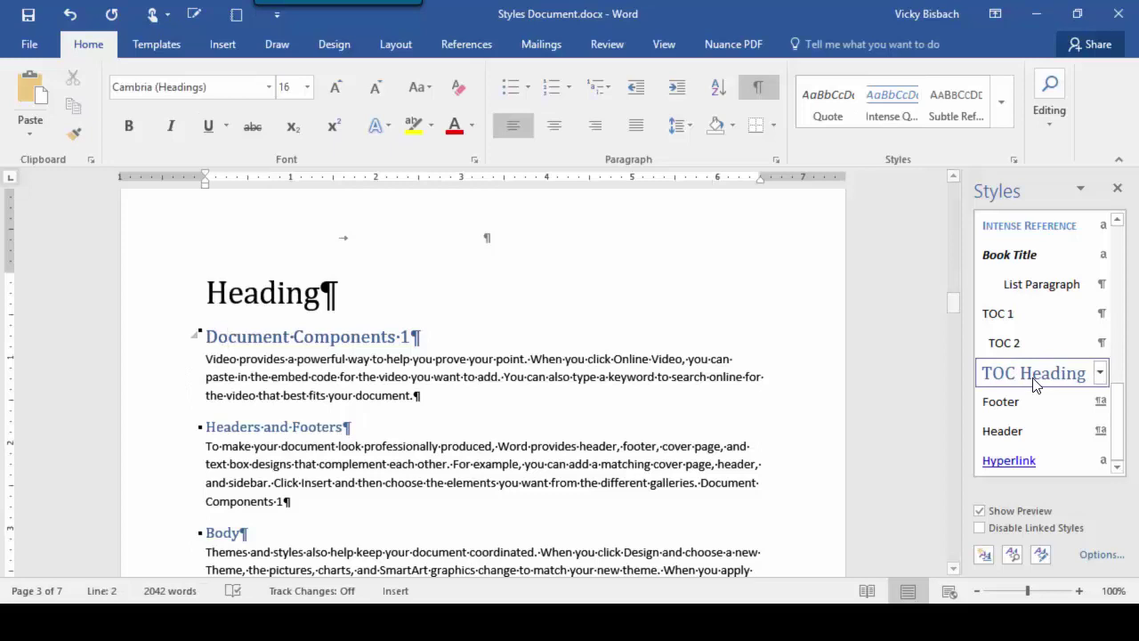
drag(1124, 419, 1119, 293)
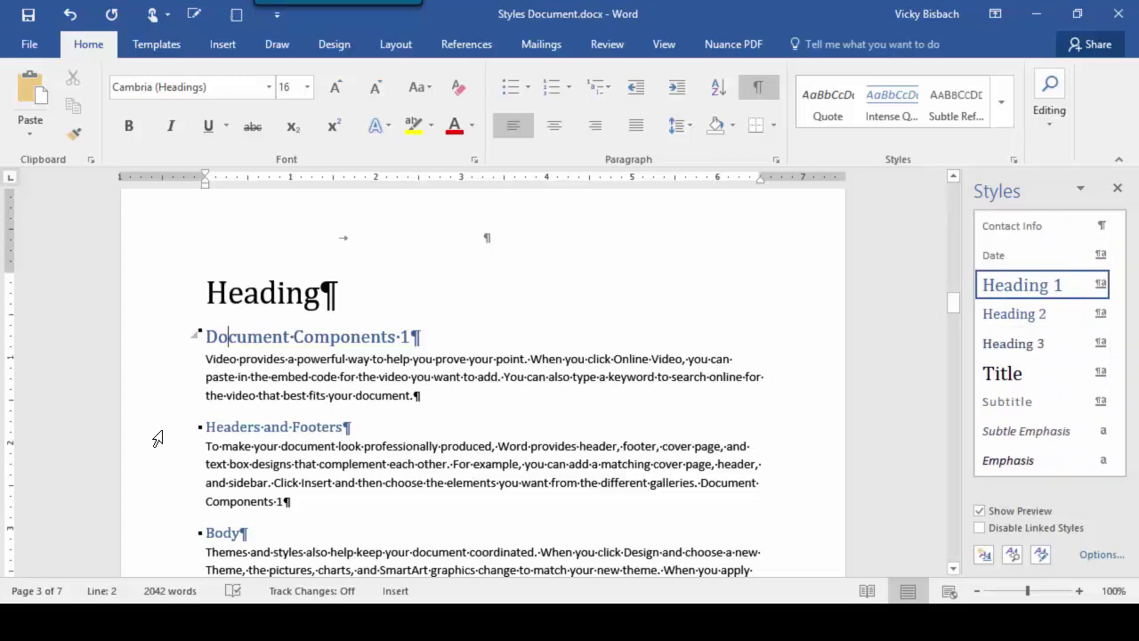
key(Down)
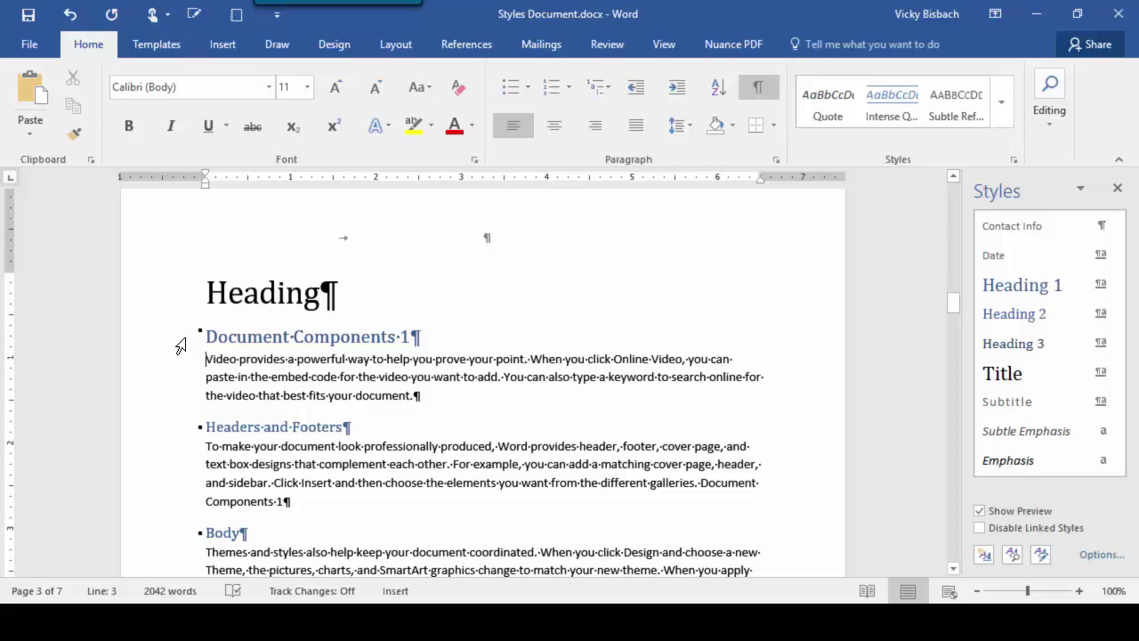
Format-paint the Document Components 1 heading's formatting onto the Headers and Footers heading.
click(179, 345)
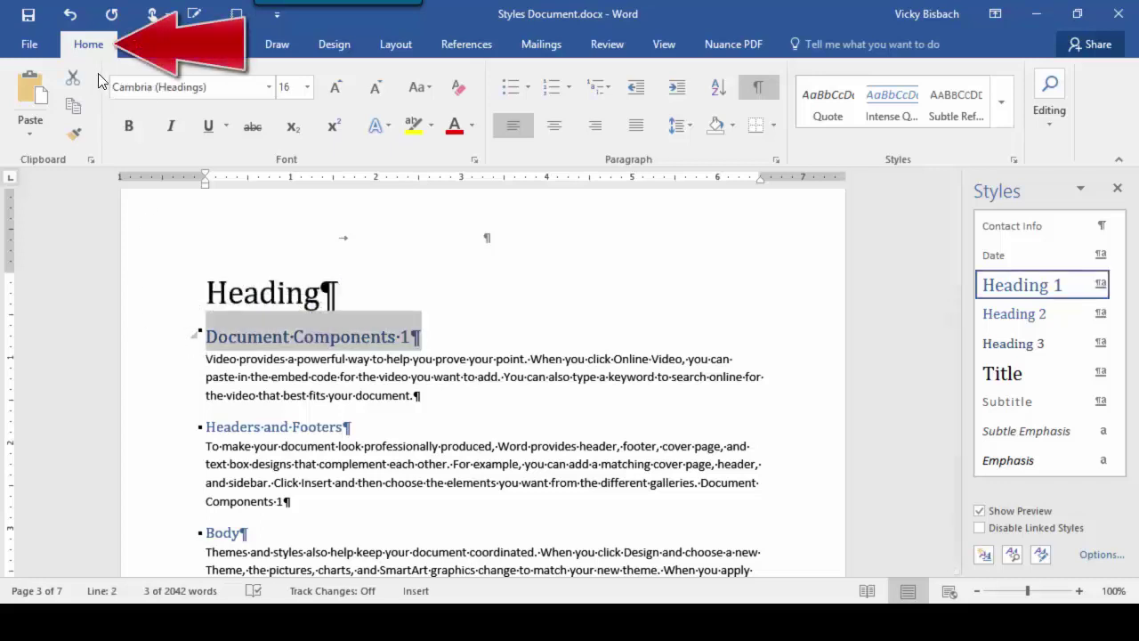
click(80, 136)
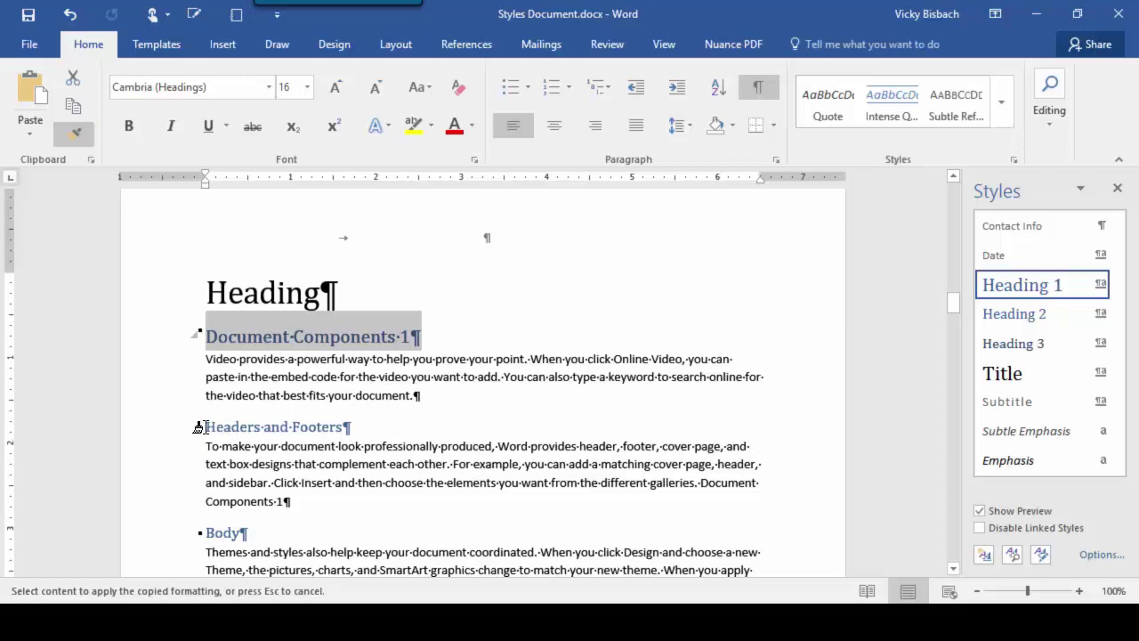
click(199, 427)
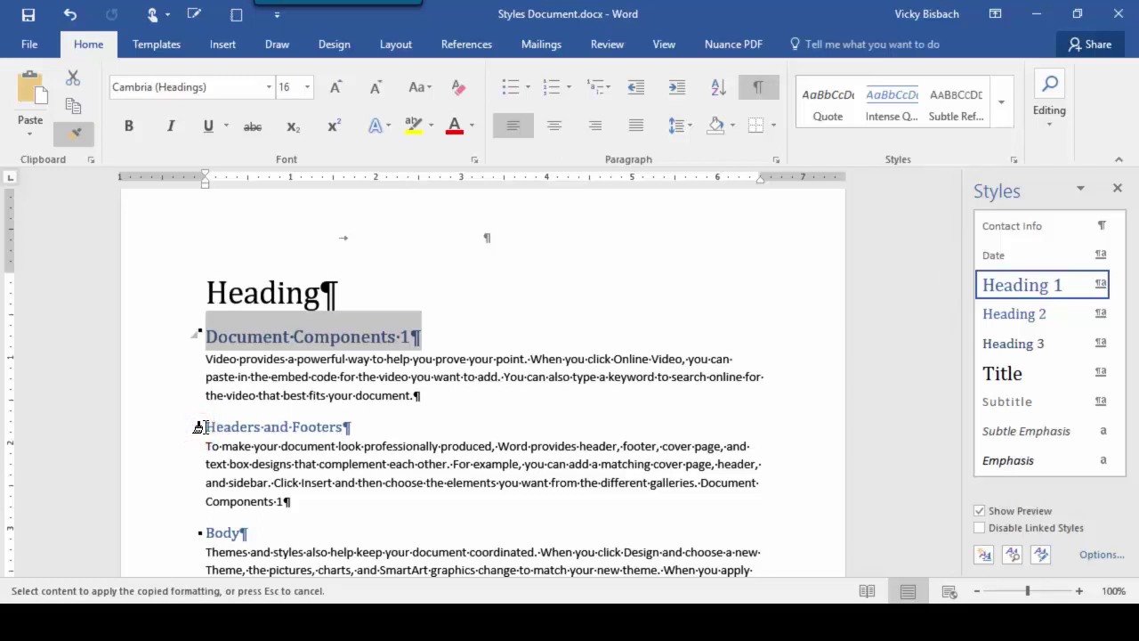
click(199, 427)
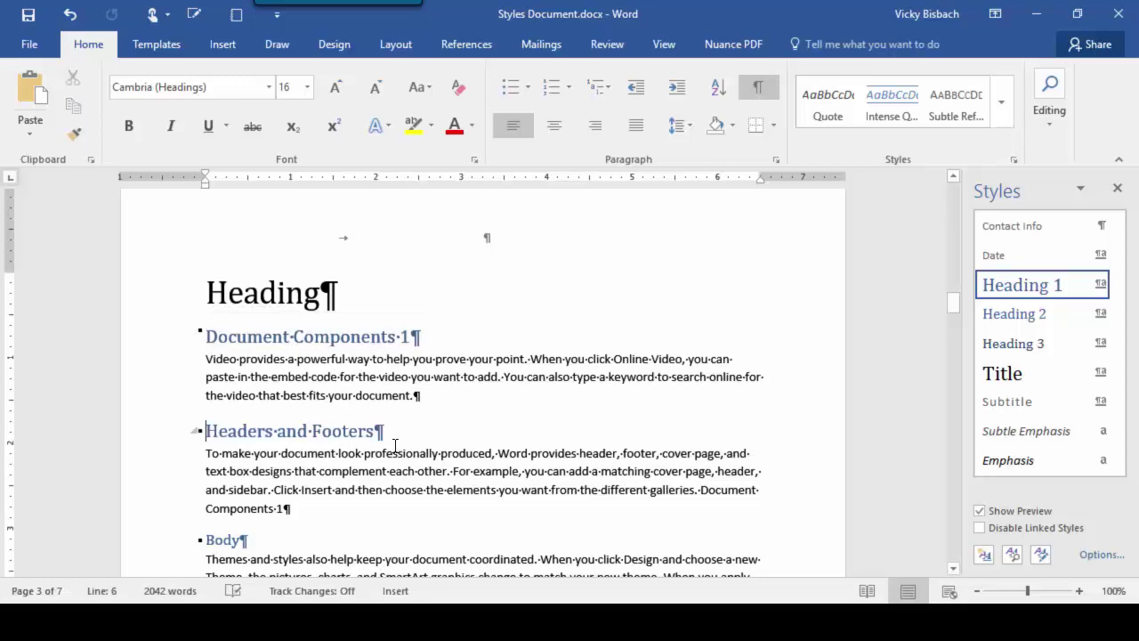
Reapply Document Components 1 formatting to Headers and Footers and Body, then stop Format Painter.
click(184, 341)
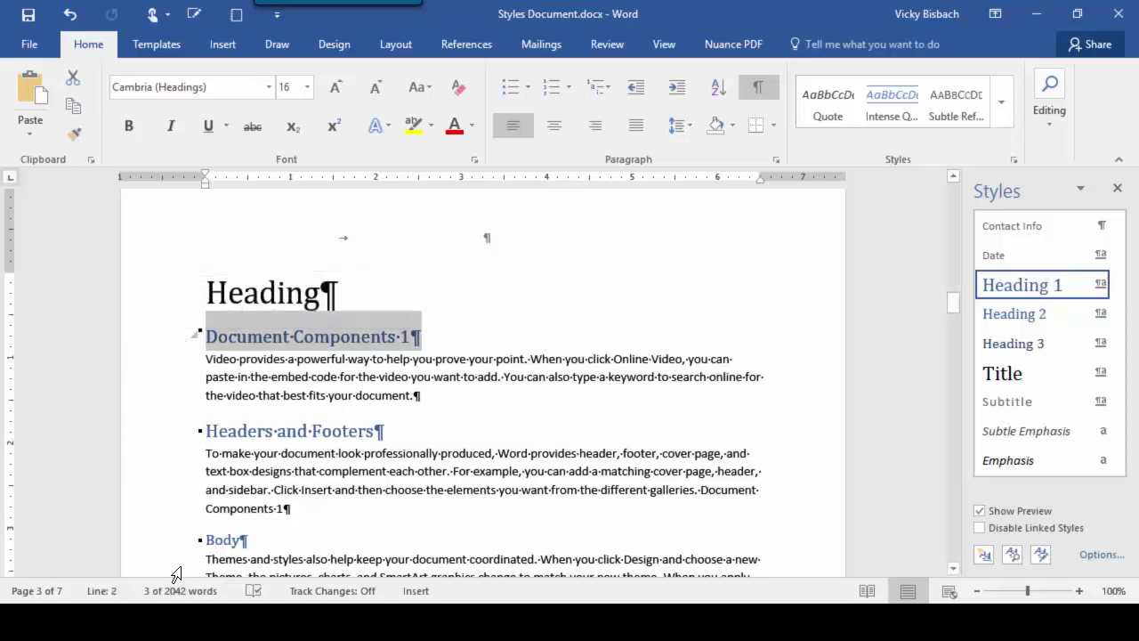
scroll(407, 478, down, 1)
scroll(408, 477, down, 2)
scroll(387, 460, up, 2)
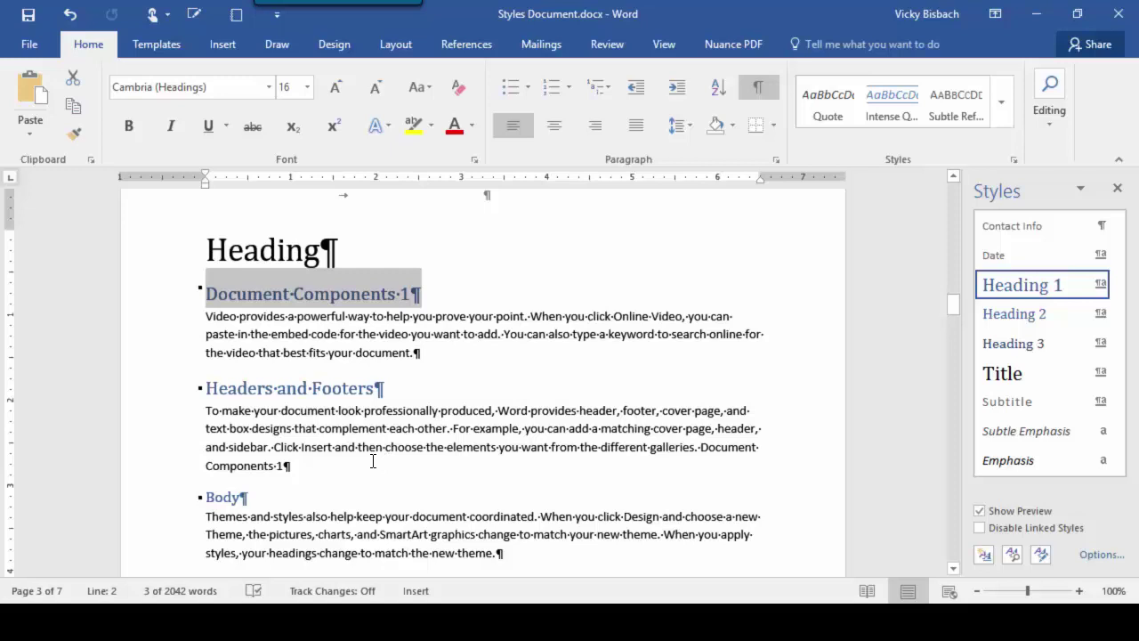
click(70, 133)
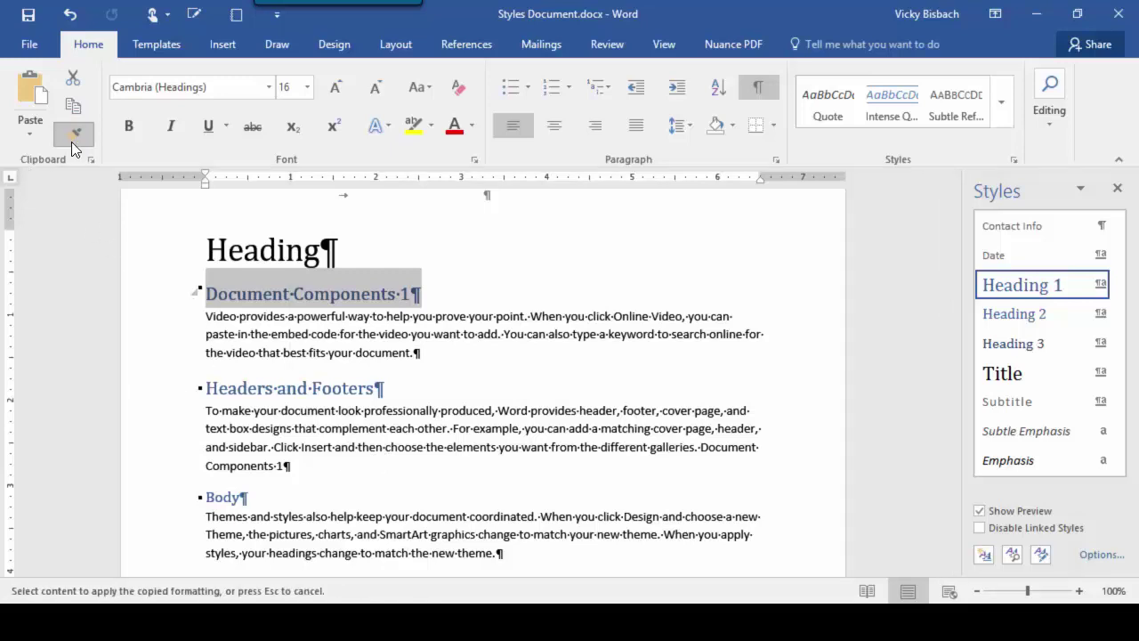
click(201, 388)
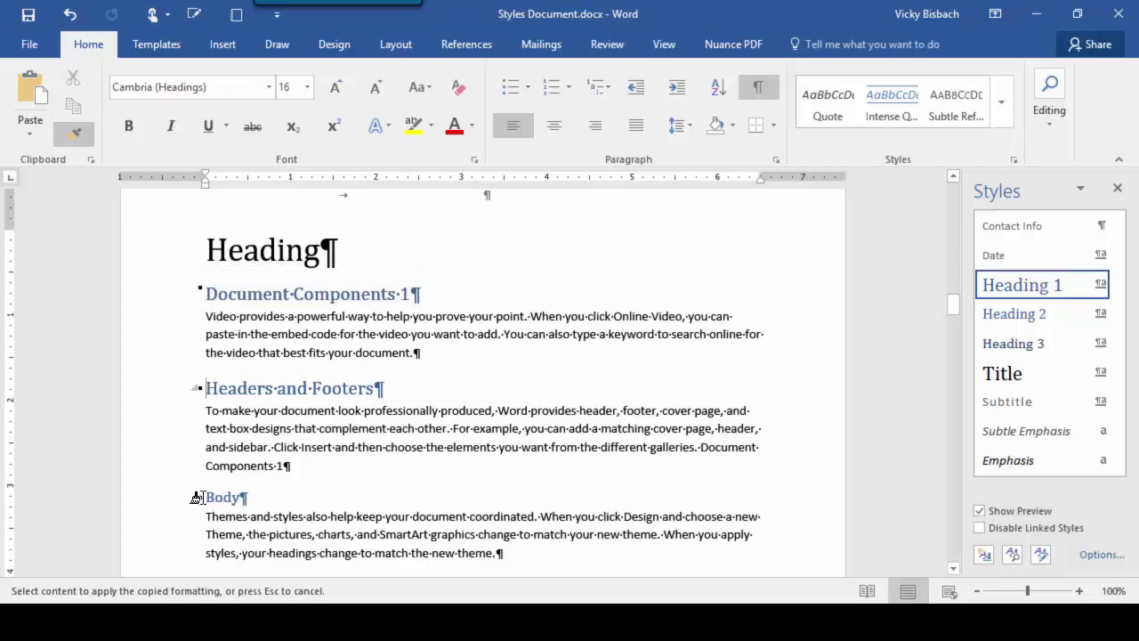
click(197, 497)
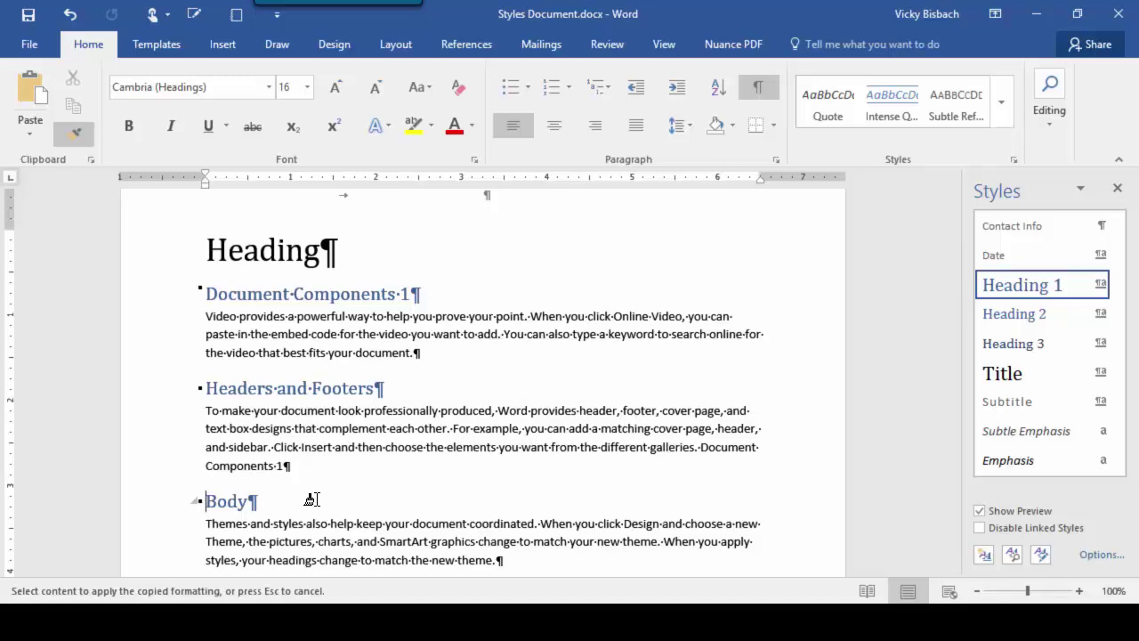
key(Escape)
scroll(316, 485, down, 3)
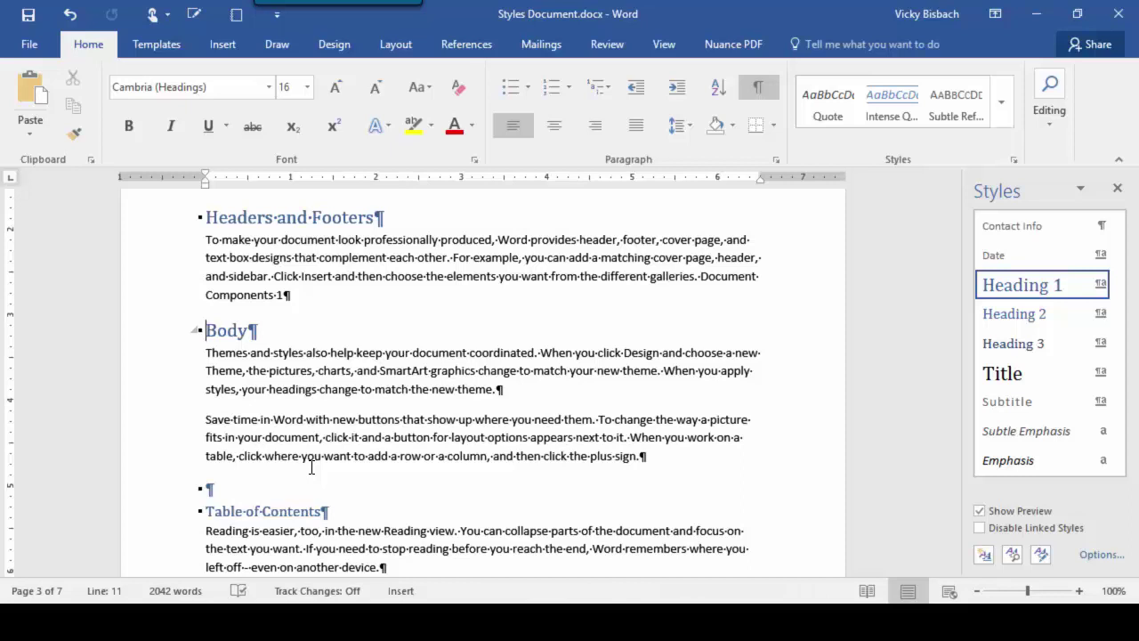
Clear all formatting from the Body line via Style Inspector, then apply Heading 3.
click(173, 337)
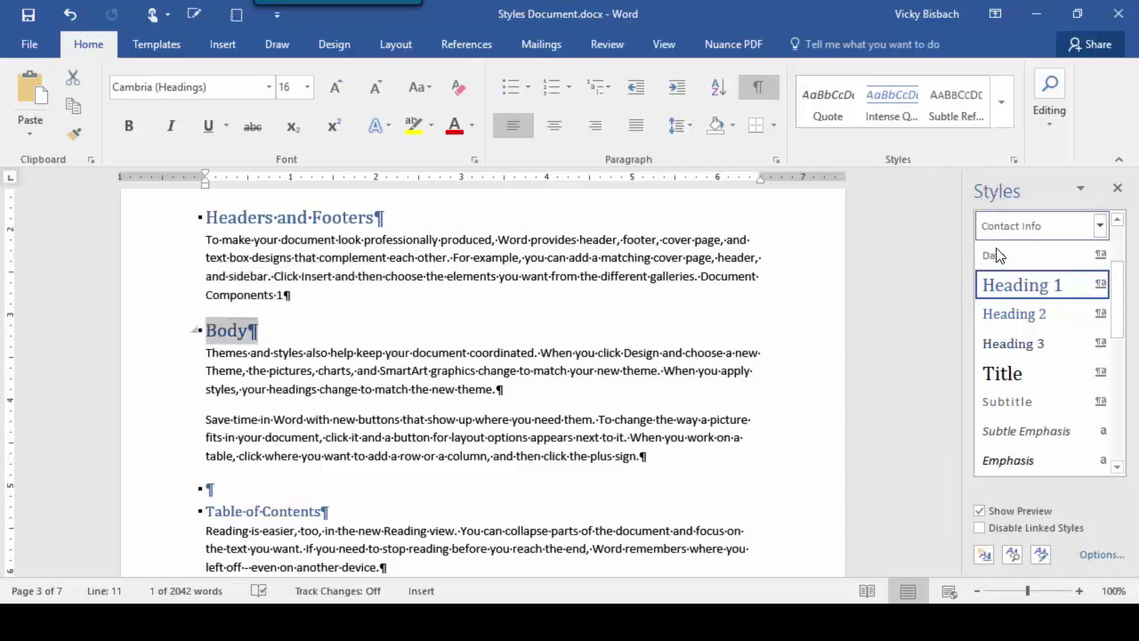
click(1014, 561)
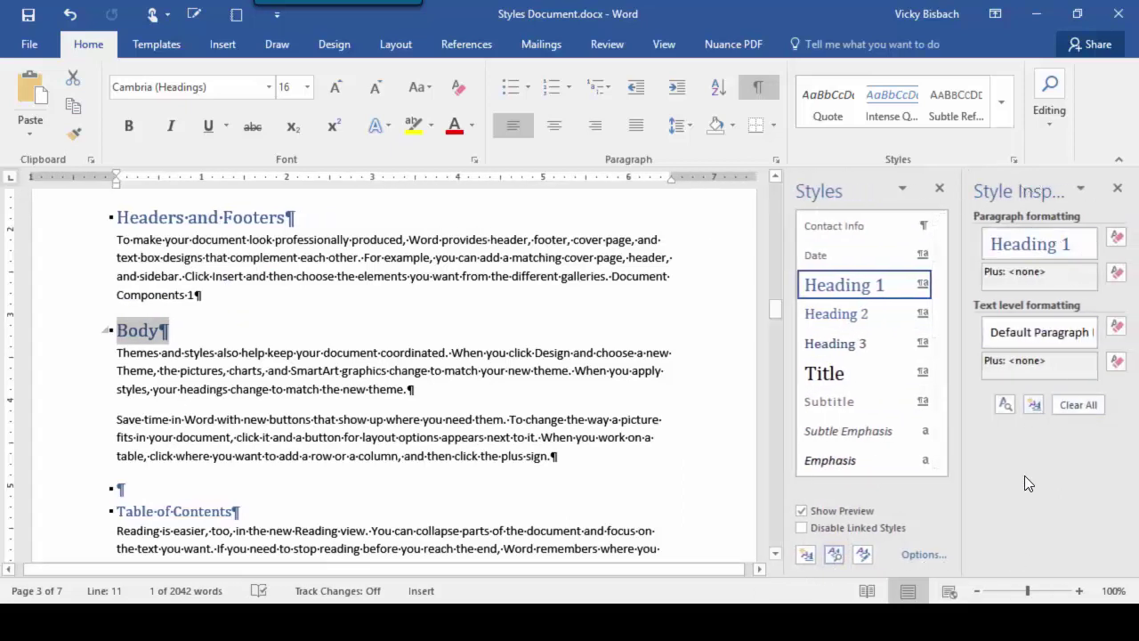
click(1079, 405)
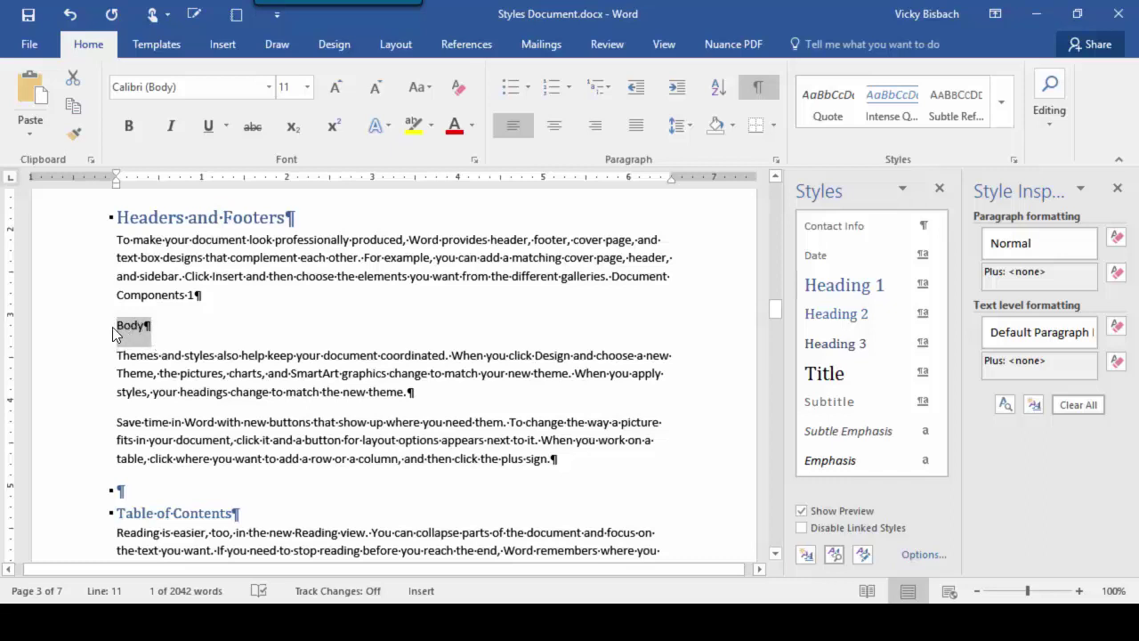
click(825, 347)
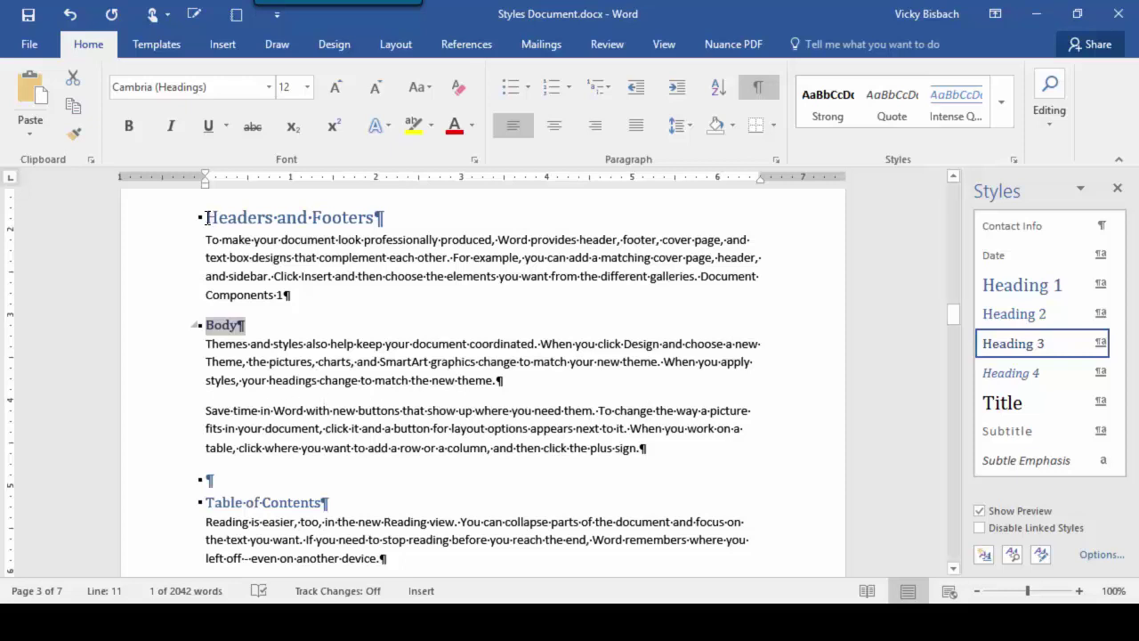
Copy the 'Headers and Footers' heading and paste it as text only after 'Components 1'.
drag(207, 218, 344, 224)
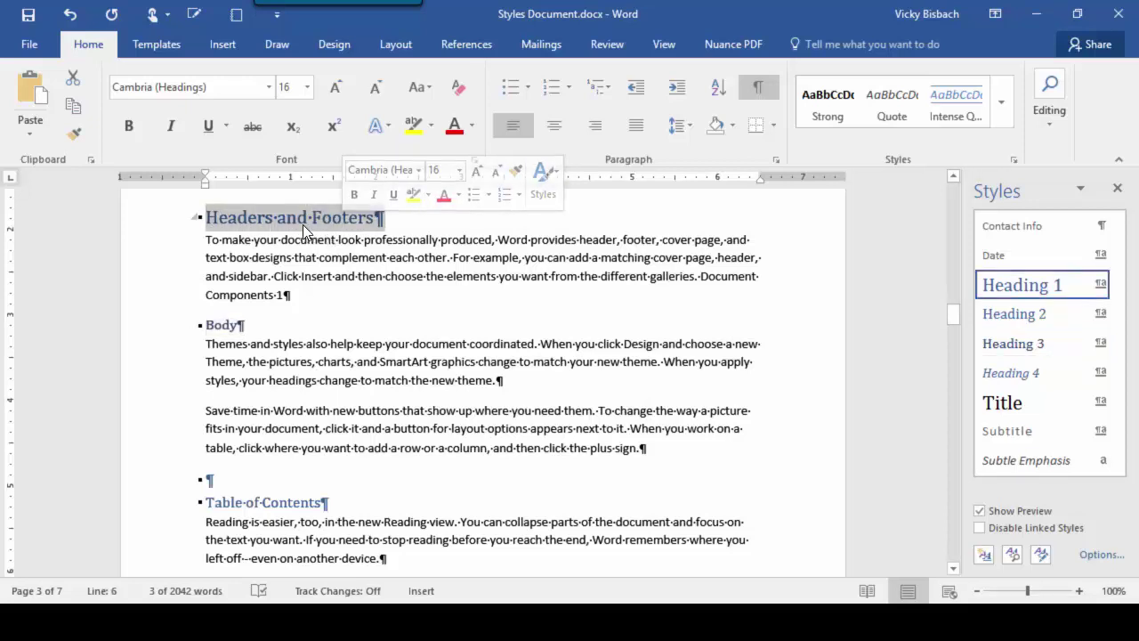
right_click(284, 220)
click(320, 252)
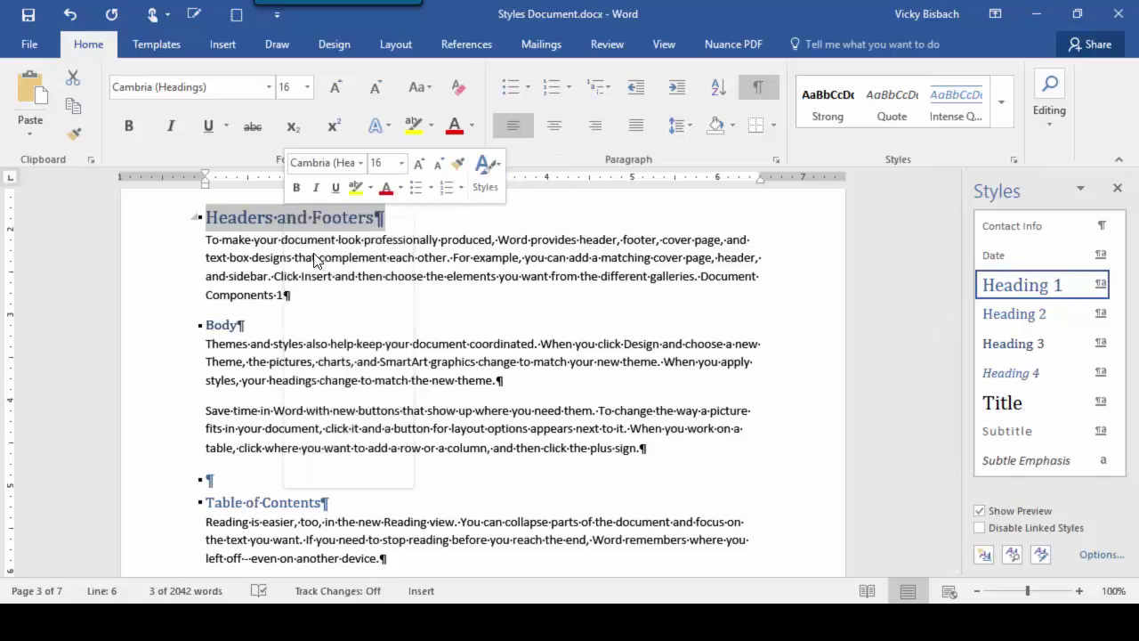
click(284, 297)
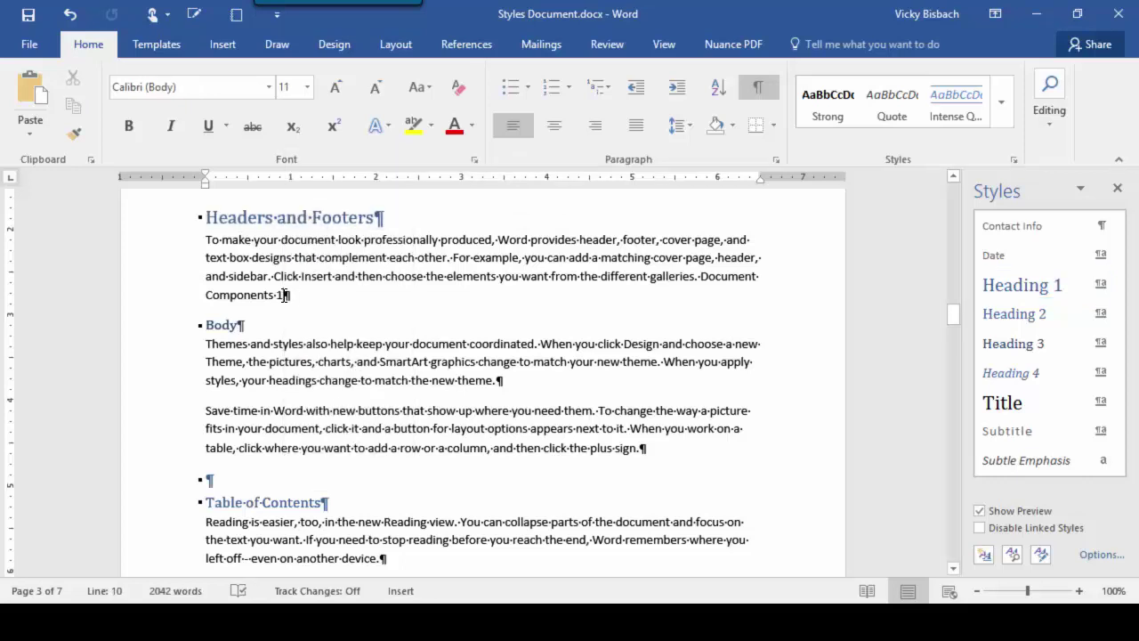
right_click(284, 296)
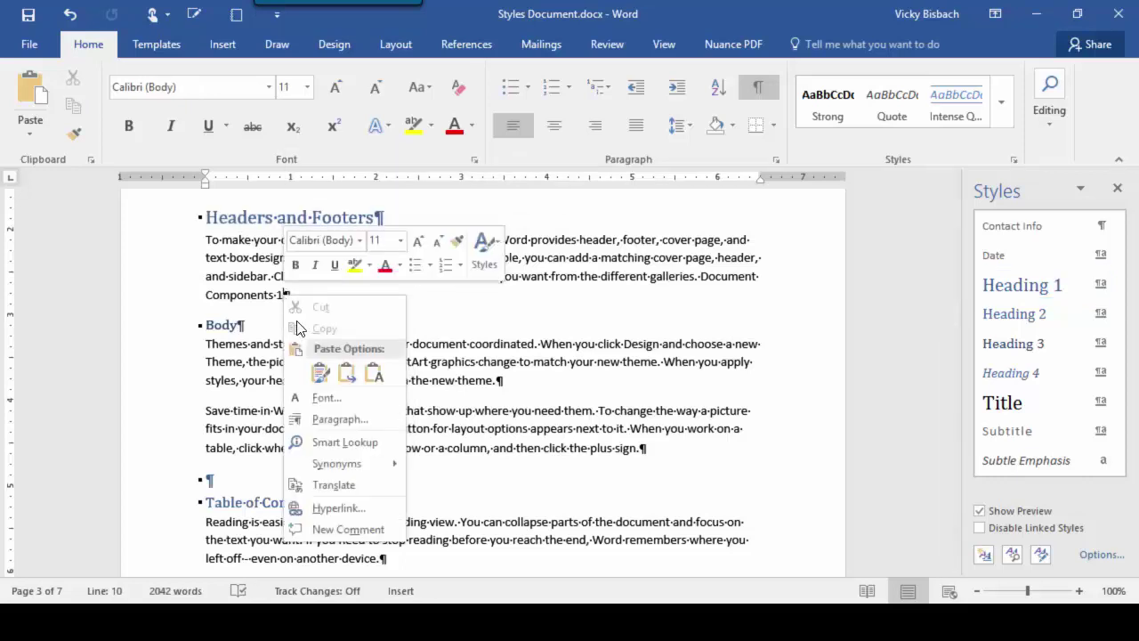
click(375, 375)
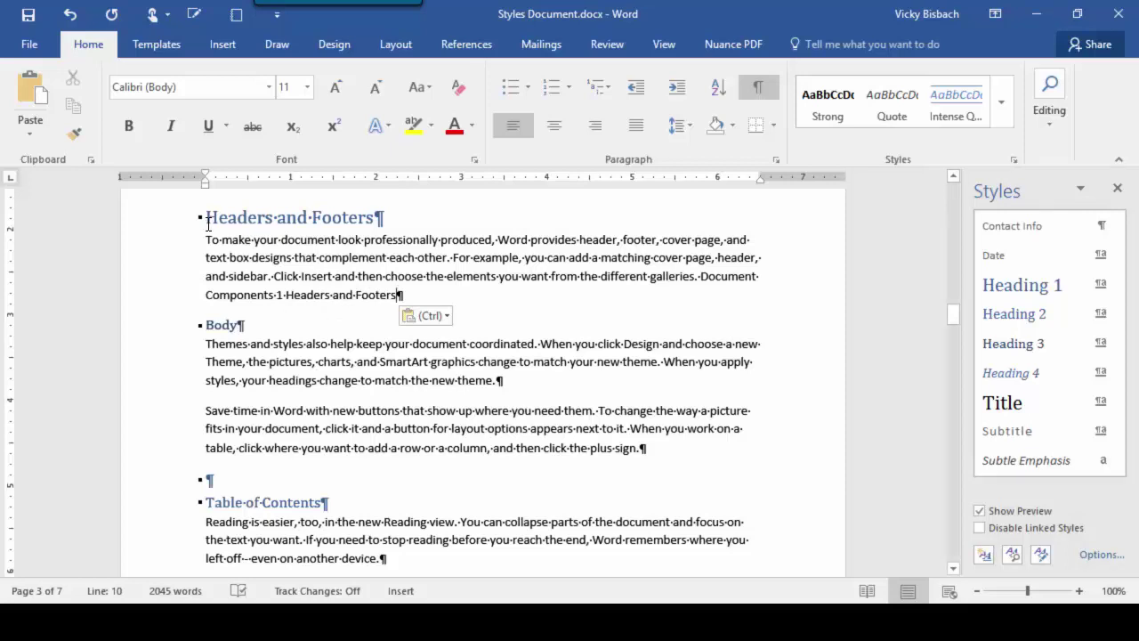
Paste 'Headers and Footers' again as plain text after 'new theme.'.
drag(262, 218, 373, 226)
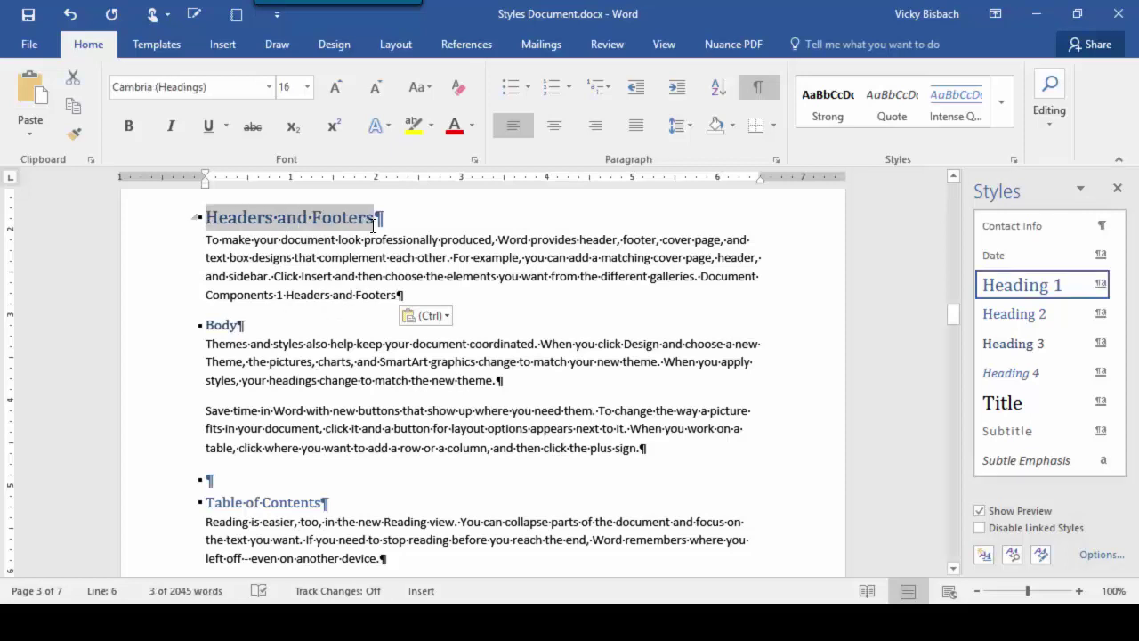
right_click(349, 218)
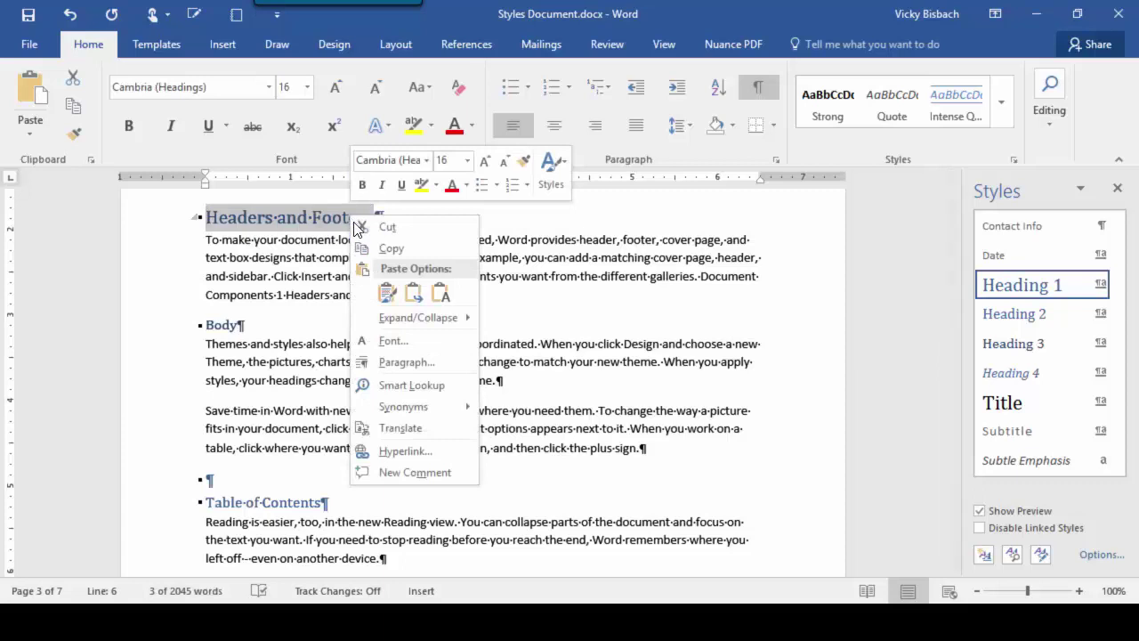
key(Escape)
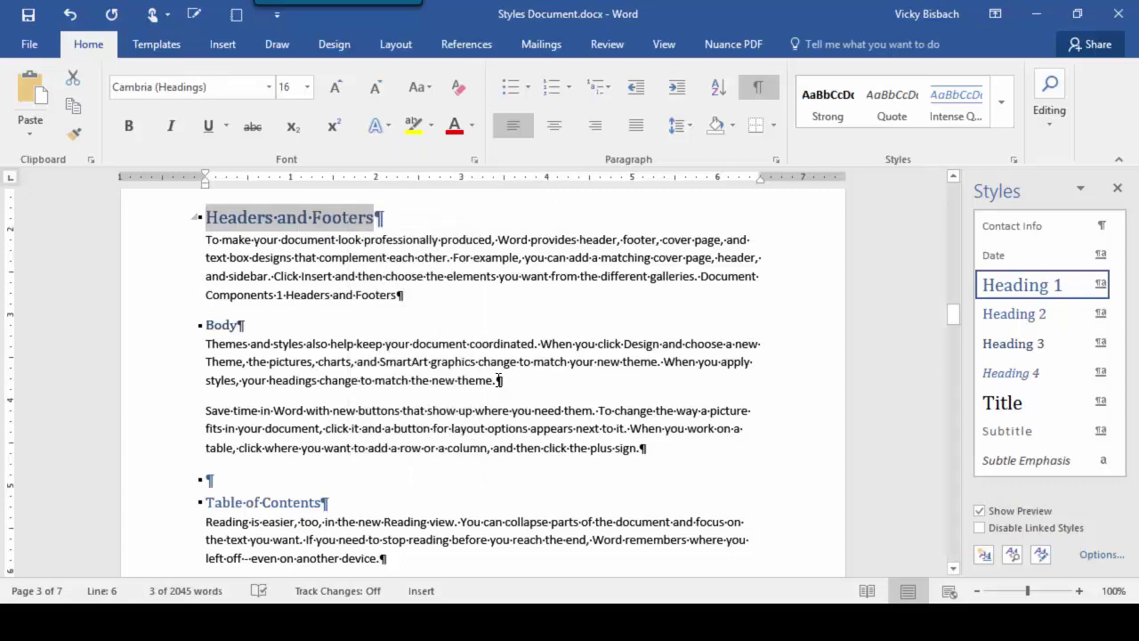
right_click(500, 381)
click(535, 211)
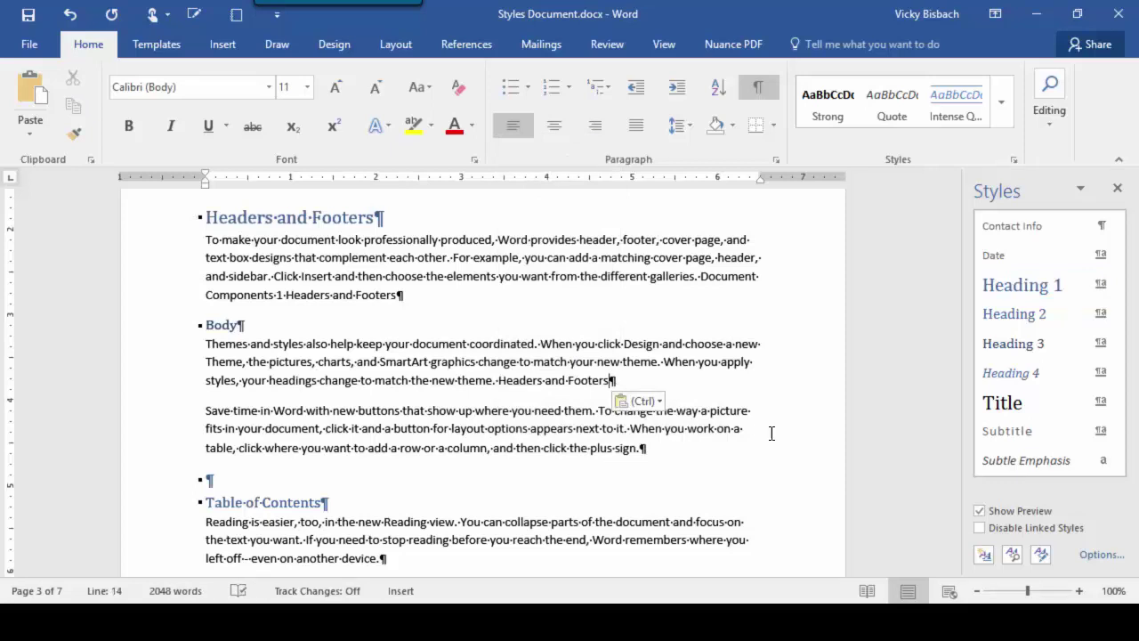
double_click(589, 381)
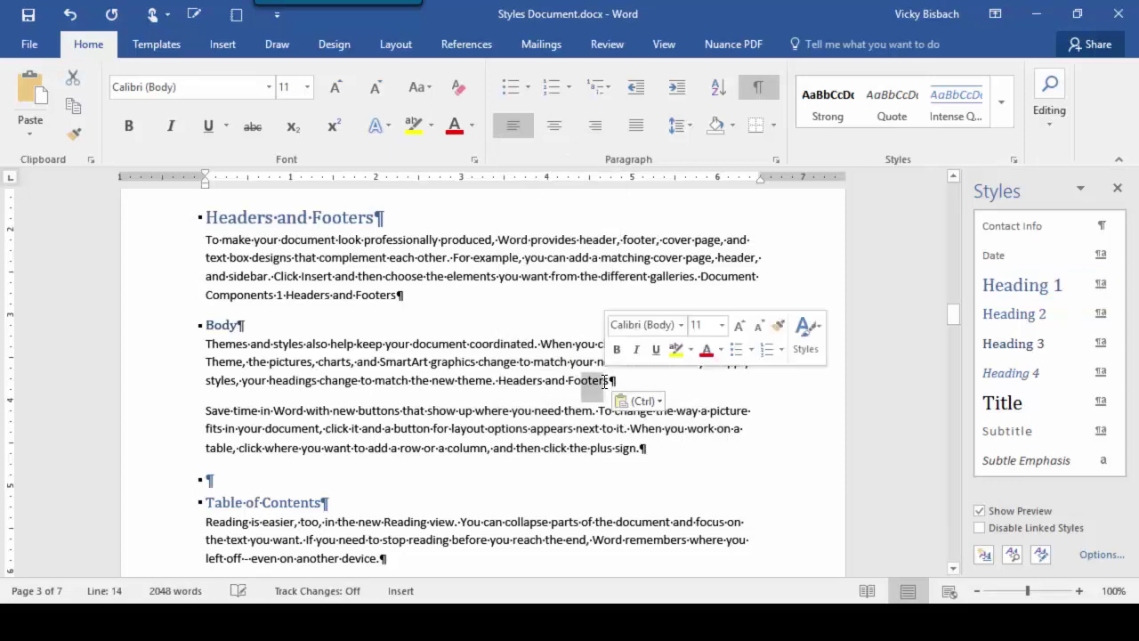
drag(1122, 288, 1120, 255)
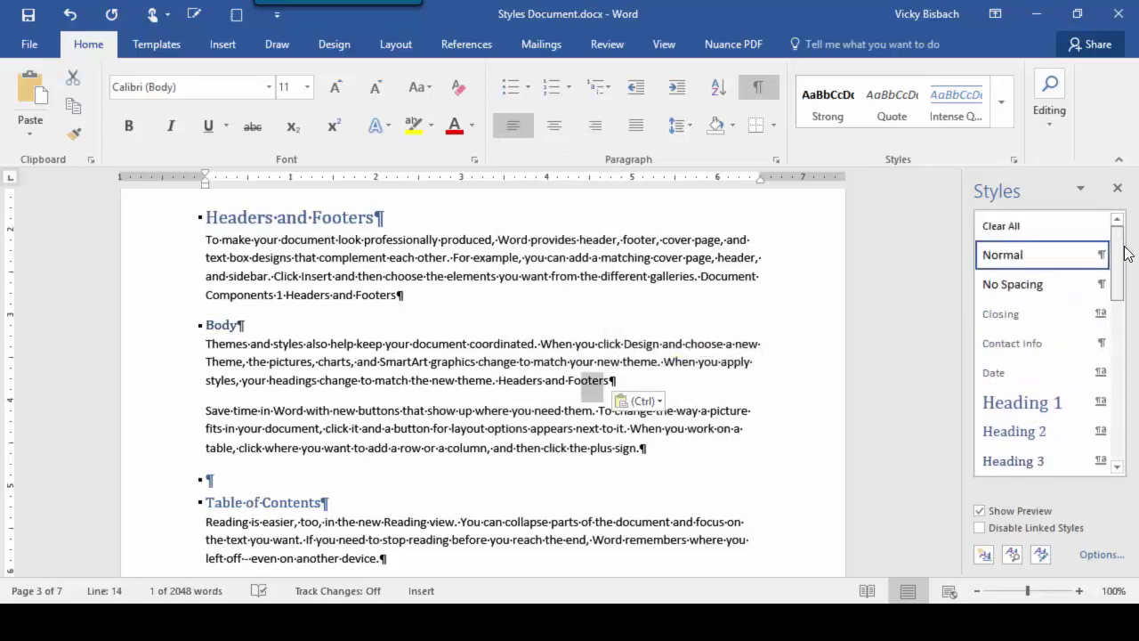
Scroll down and compare the styles of the Closing and Another Closing headings.
click(388, 400)
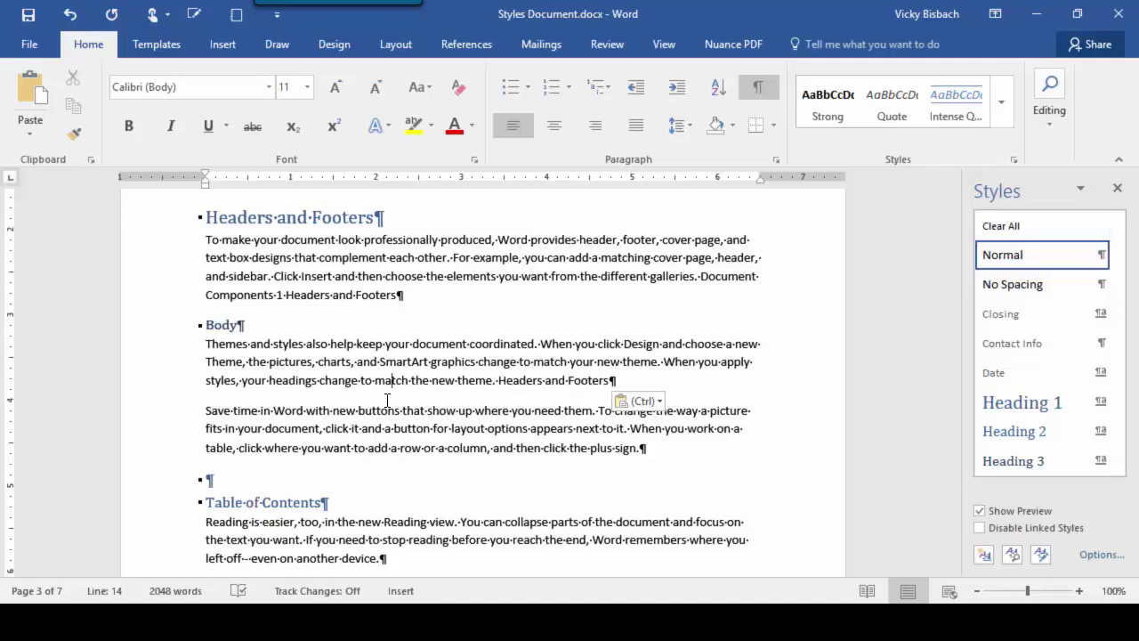
scroll(387, 400, down, 1)
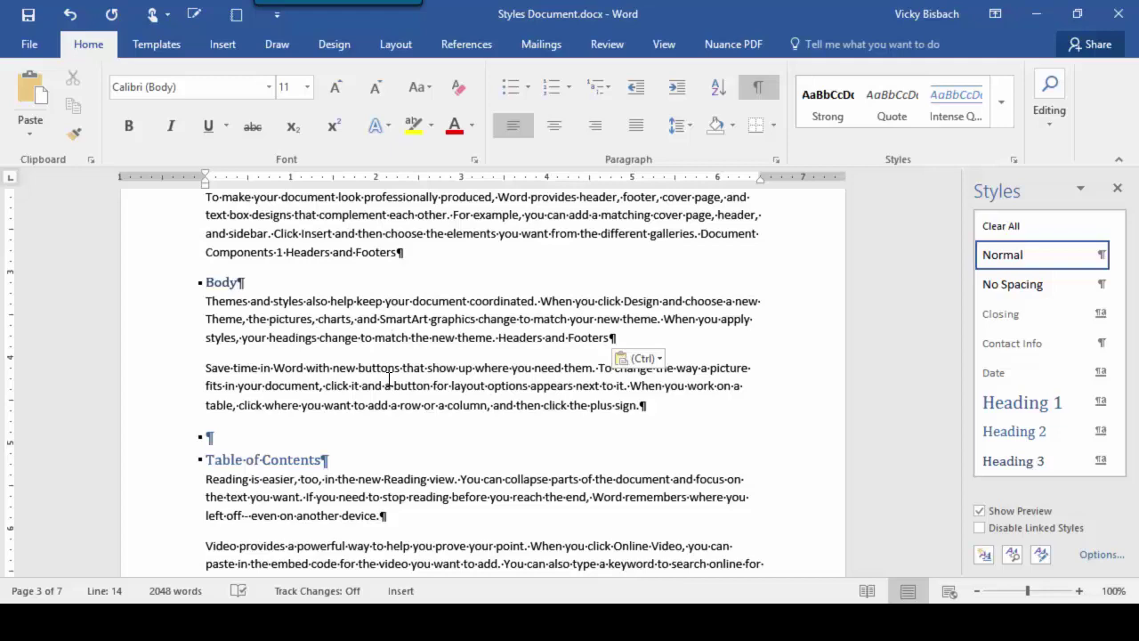
scroll(389, 380, down, 5)
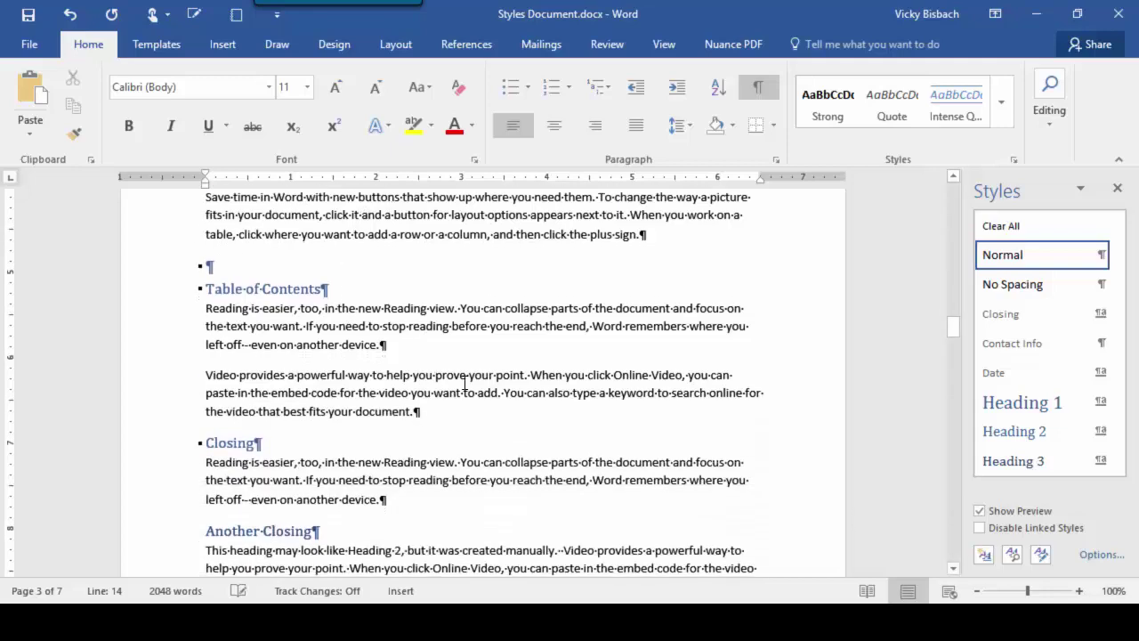
scroll(523, 373, down, 2)
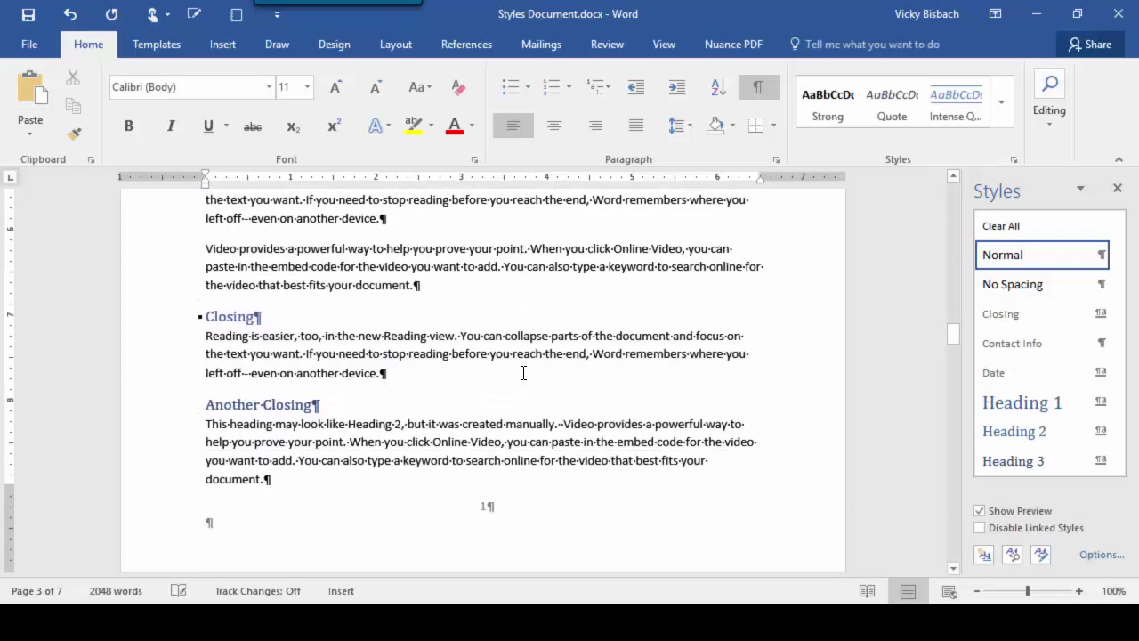
click(229, 313)
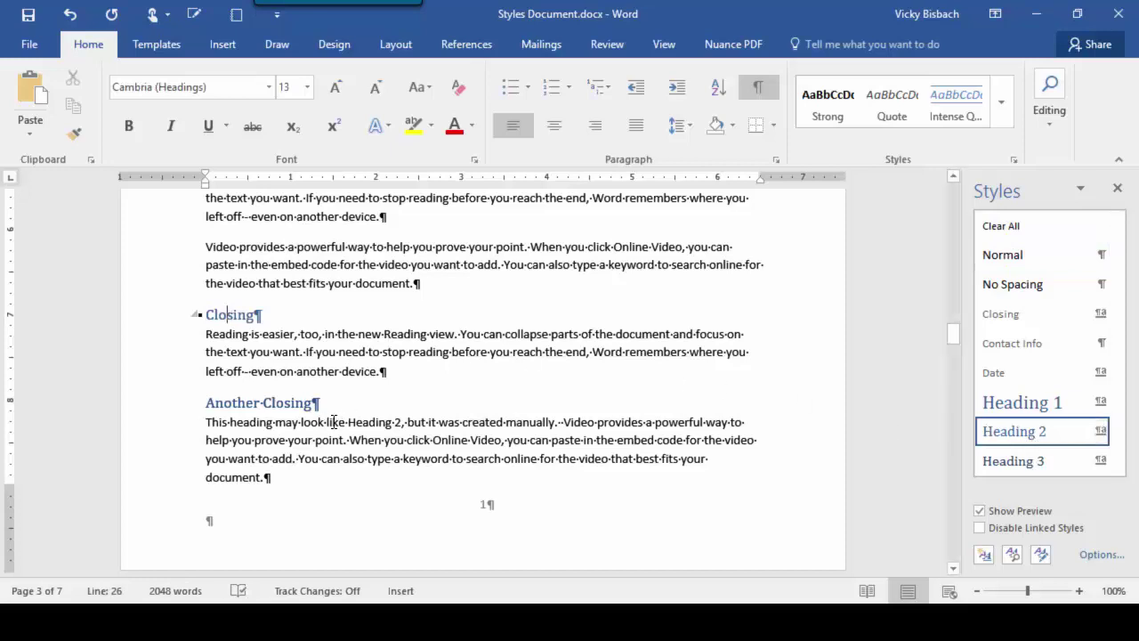
click(229, 403)
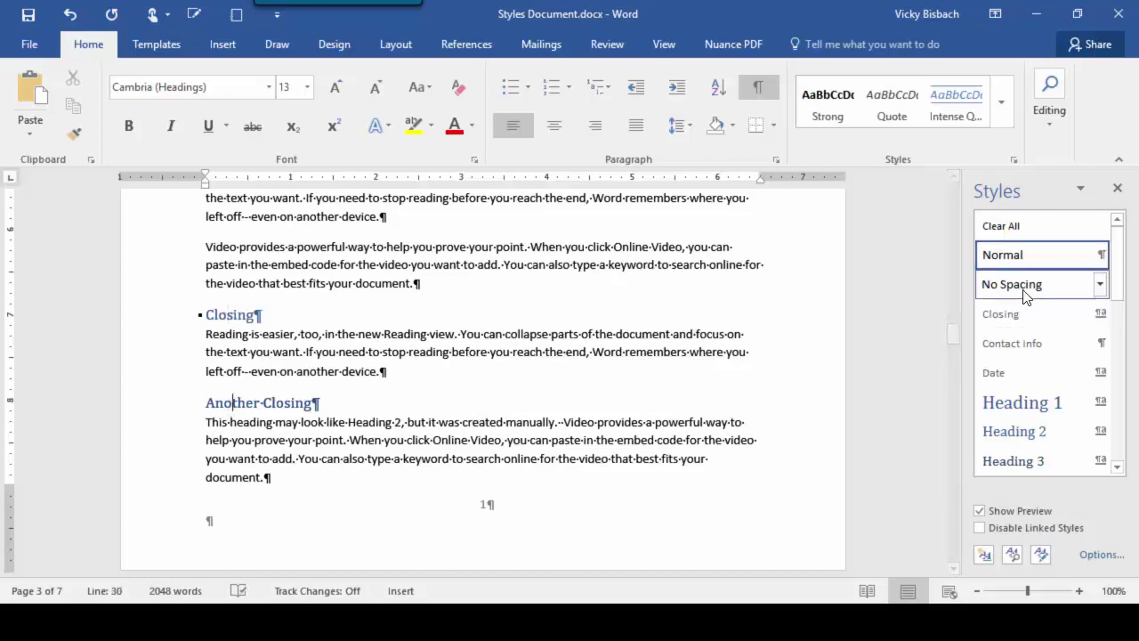
Format-paint the Closing heading's Heading 2 formatting onto Another Closing.
drag(205, 403, 304, 403)
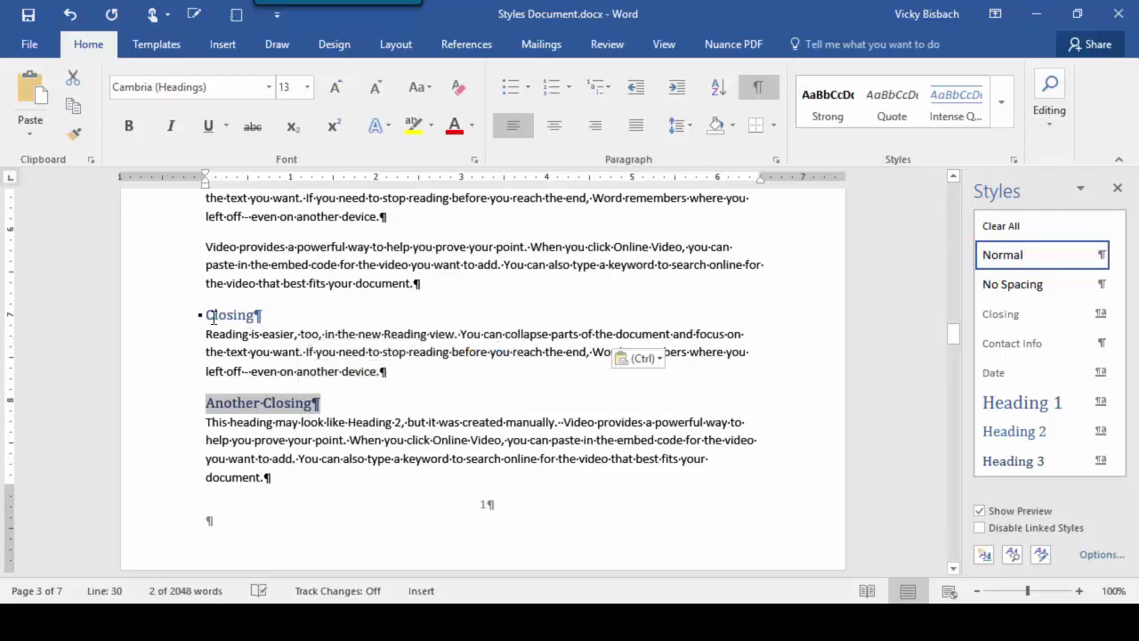
drag(205, 314, 271, 315)
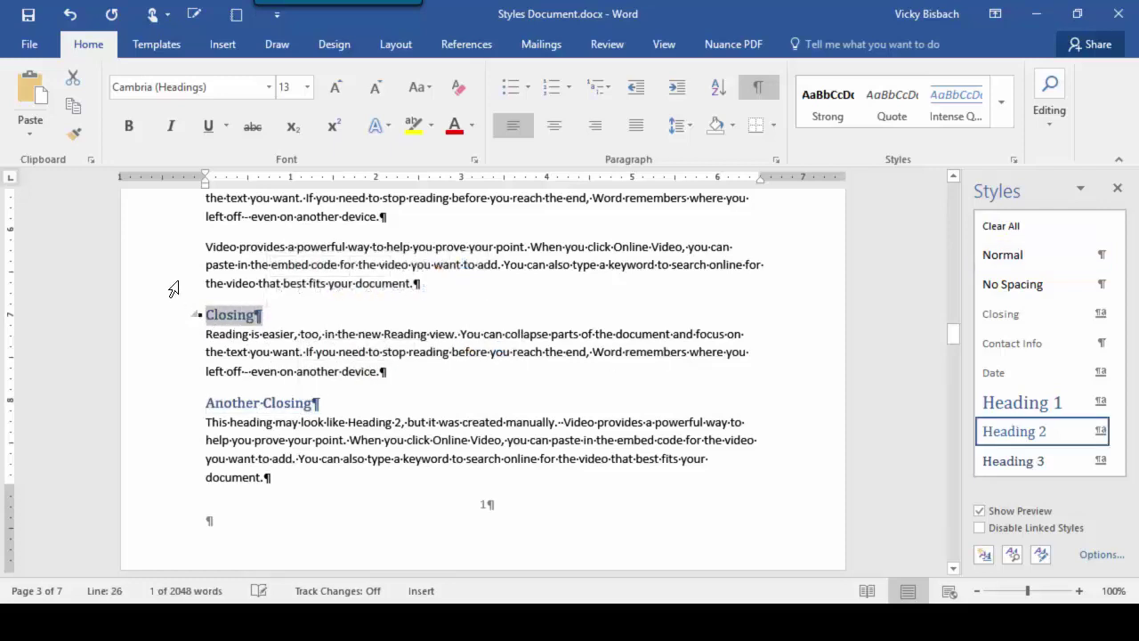
click(75, 131)
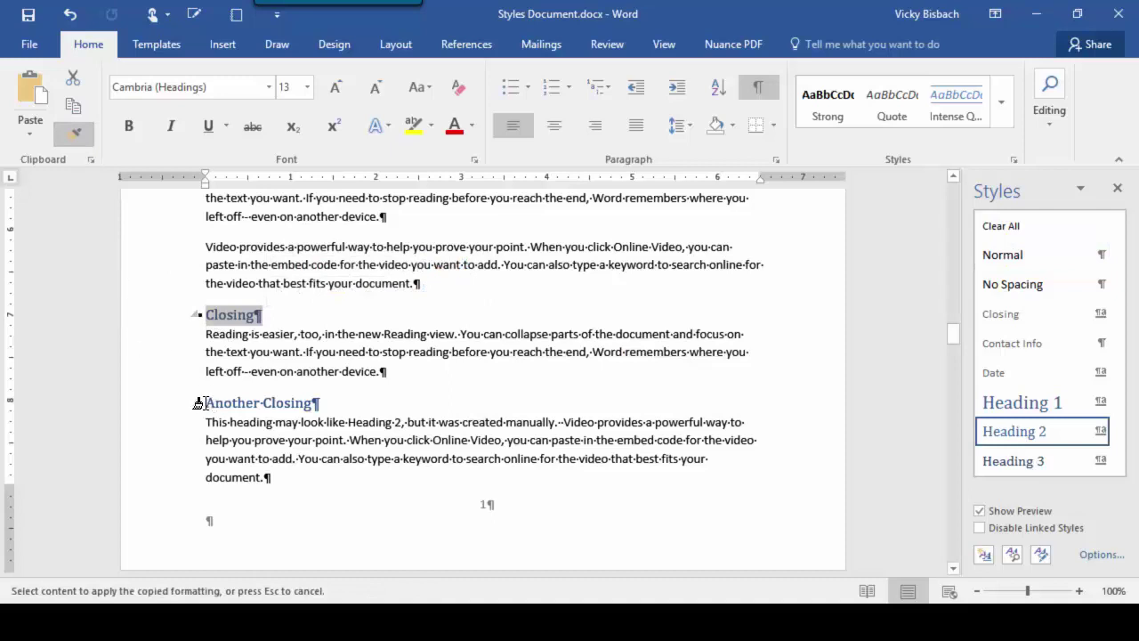
drag(205, 403, 319, 404)
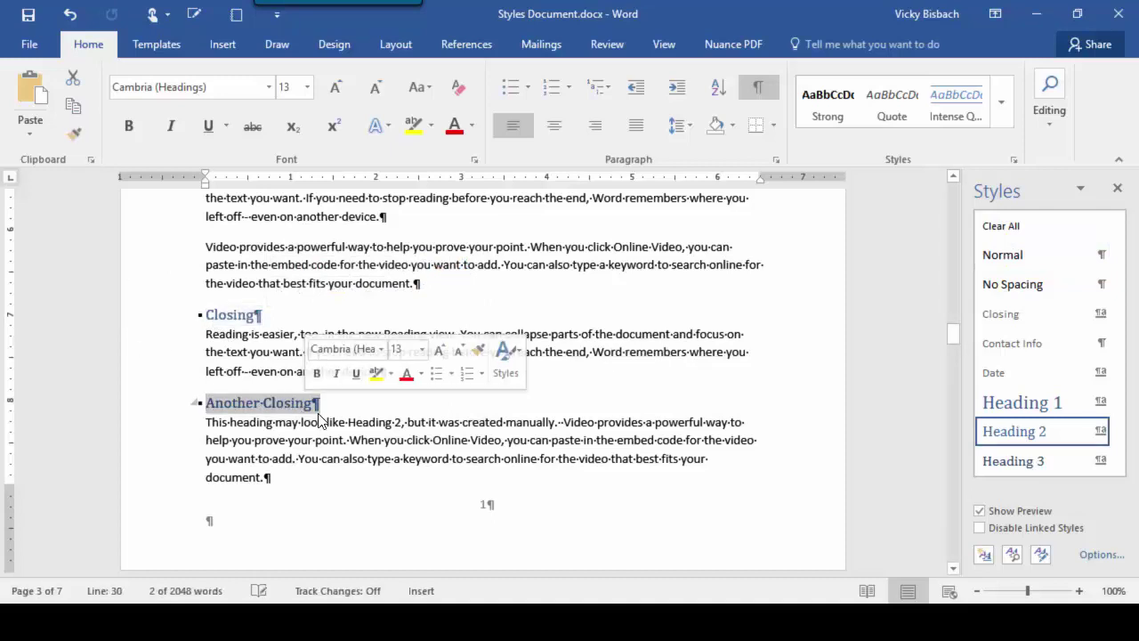